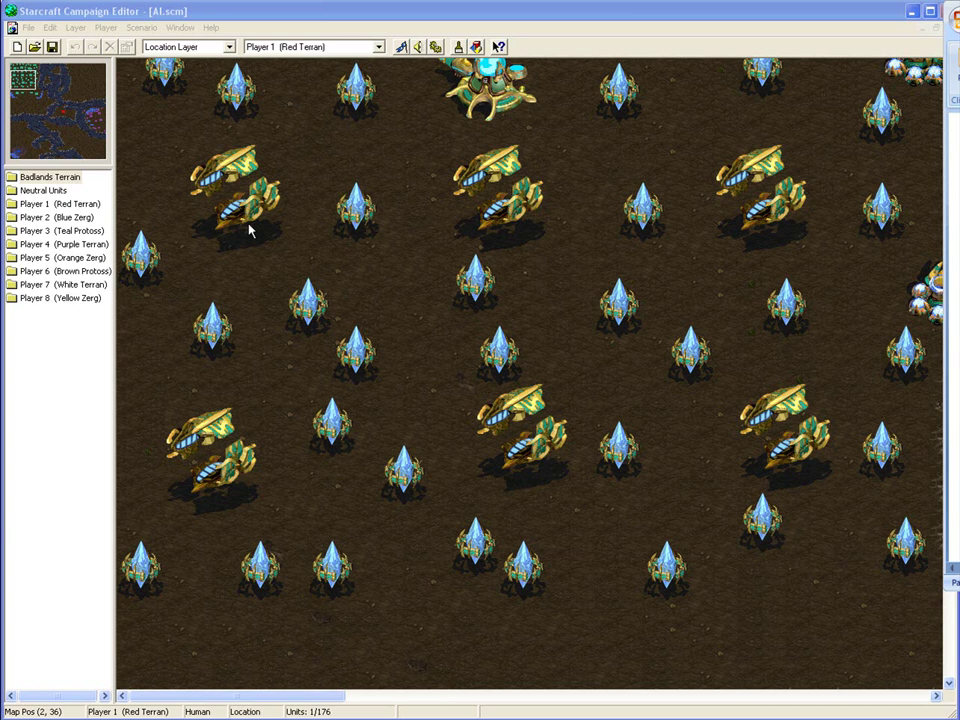
- Switch to the Location layer and drag a large new location over the Terran base
drag(100, 126, 27, 86)
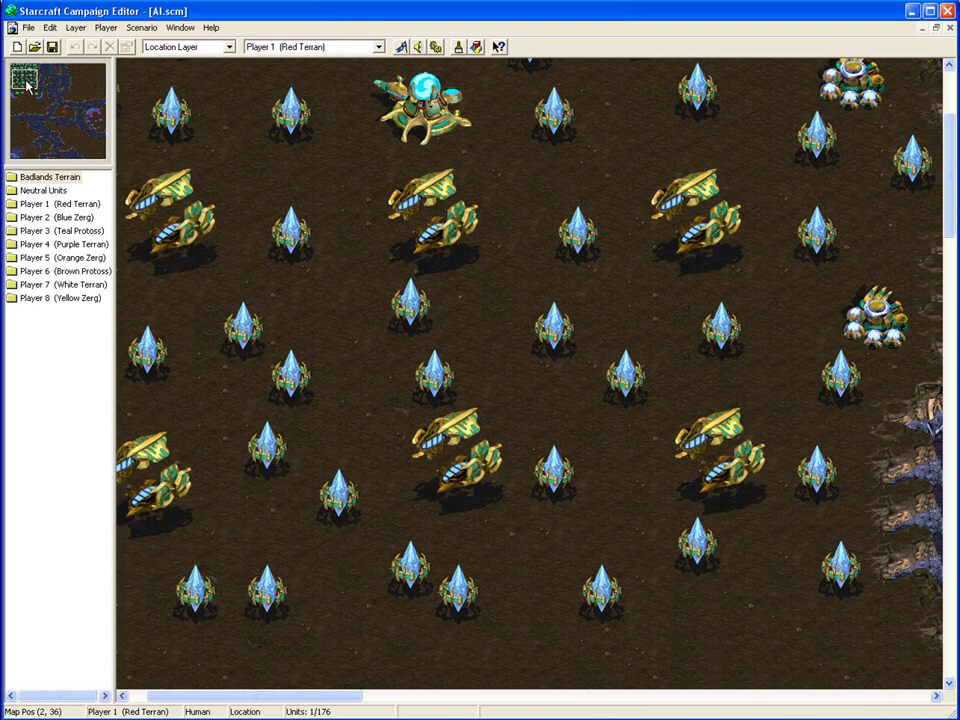
drag(27, 87, 100, 122)
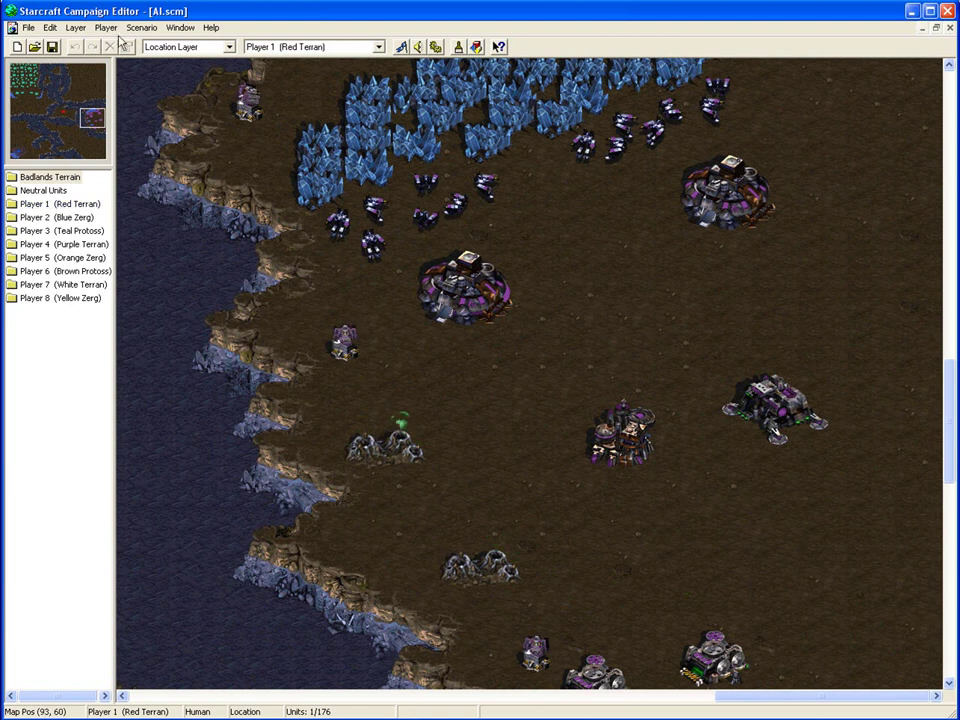
click(75, 27)
click(82, 76)
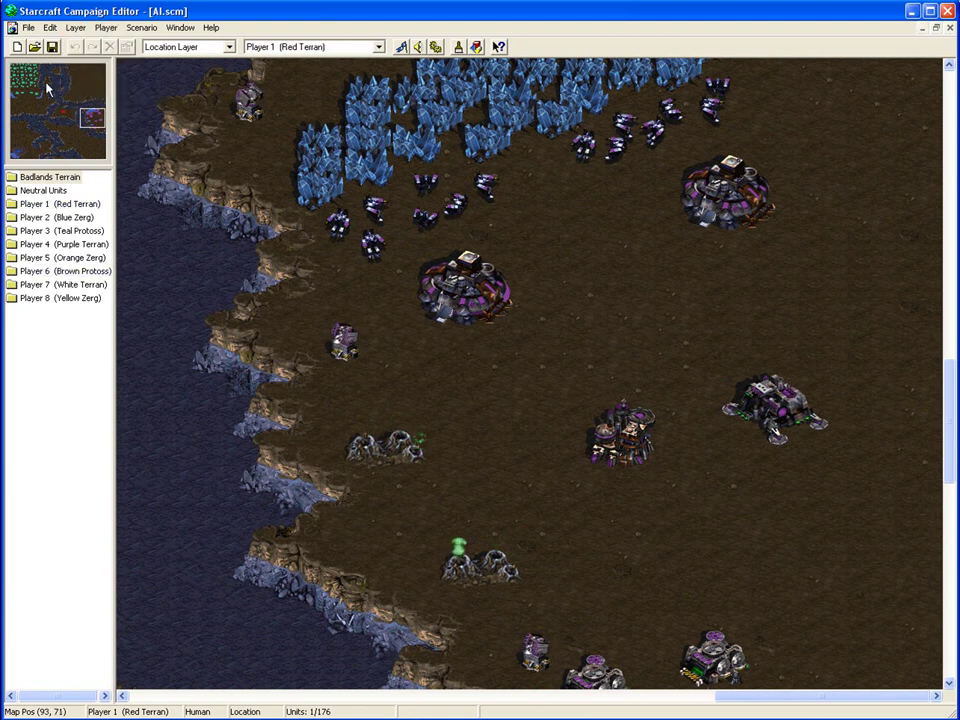
click(92, 118)
drag(204, 114, 927, 522)
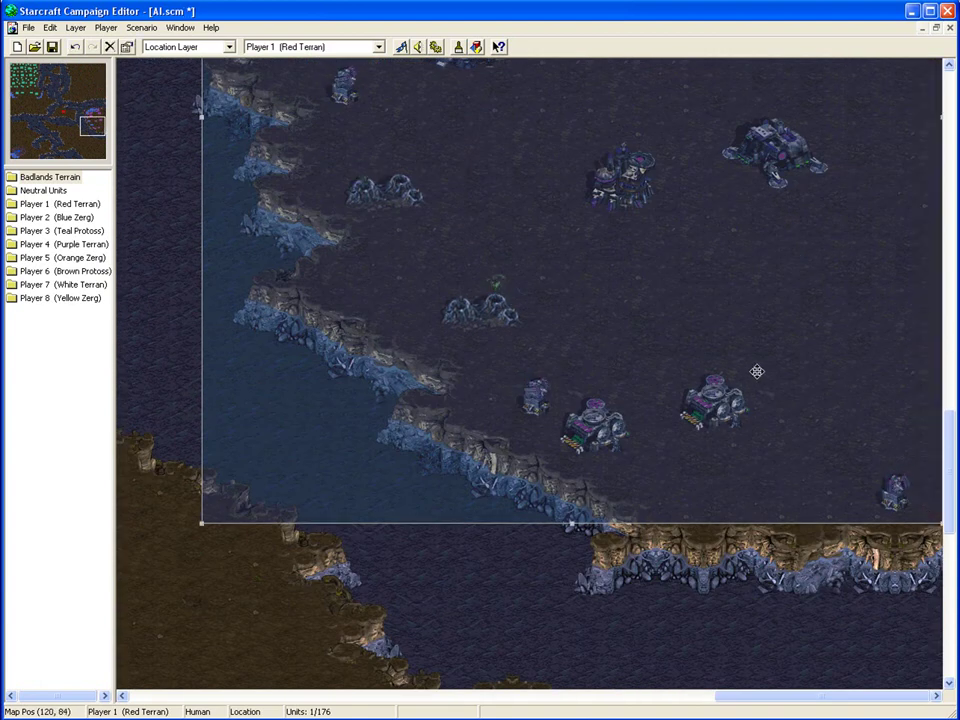
drag(98, 128, 92, 118)
- Open the new location's properties and start renaming it Terran Base
right_click(643, 339)
click(676, 430)
key(BackSpace)
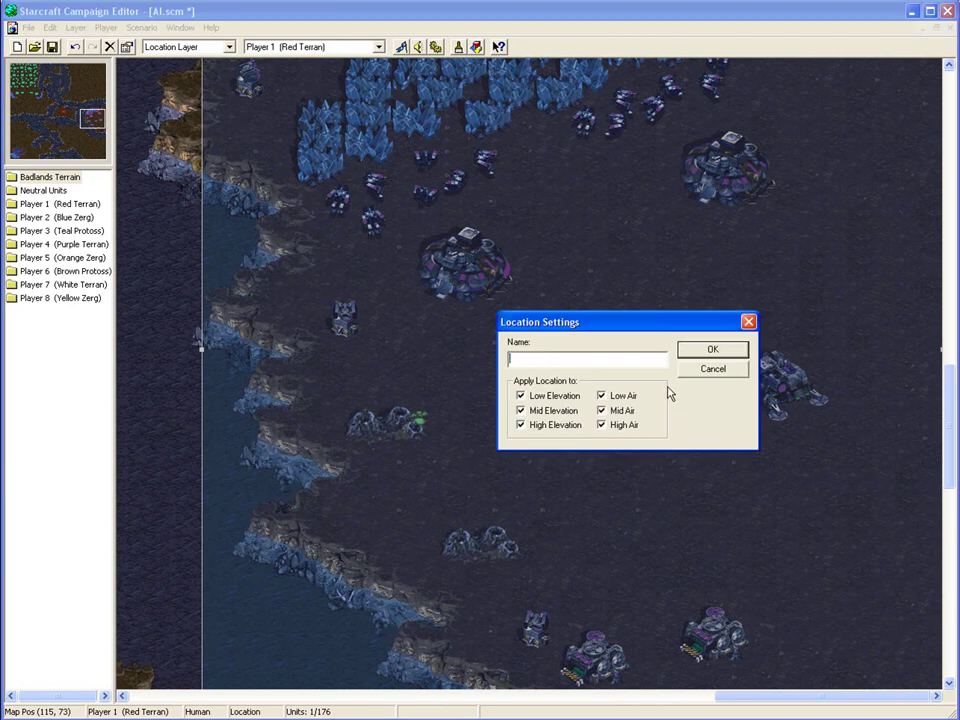
text(T4)
key(BackSpace)
key(BackSpace)
text(Terran Bade)
key(BackSpace)
key(BackSpace)
- Finish naming the location Terran Base, then start a new trigger in the trigger editor
text(se)
click(691, 351)
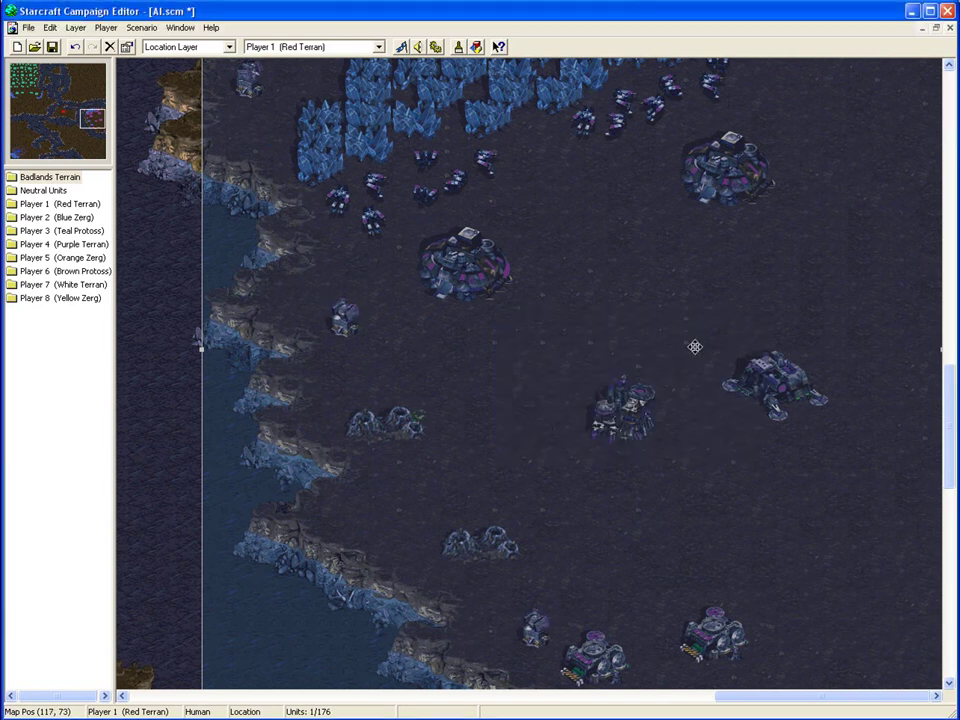
click(141, 27)
mouse_move(211, 27)
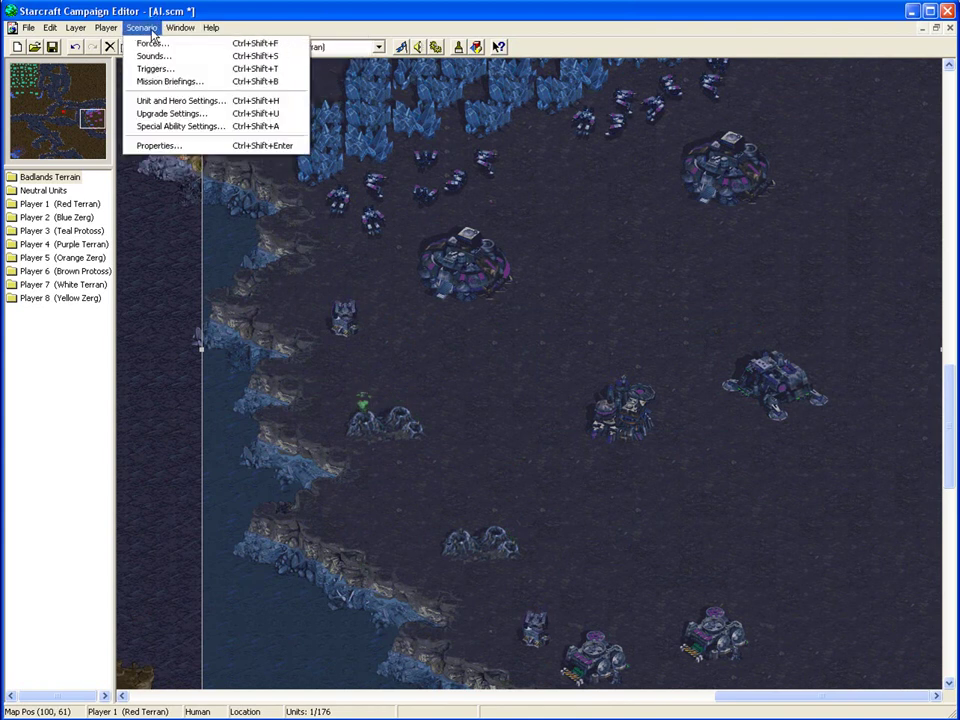
click(155, 67)
click(755, 337)
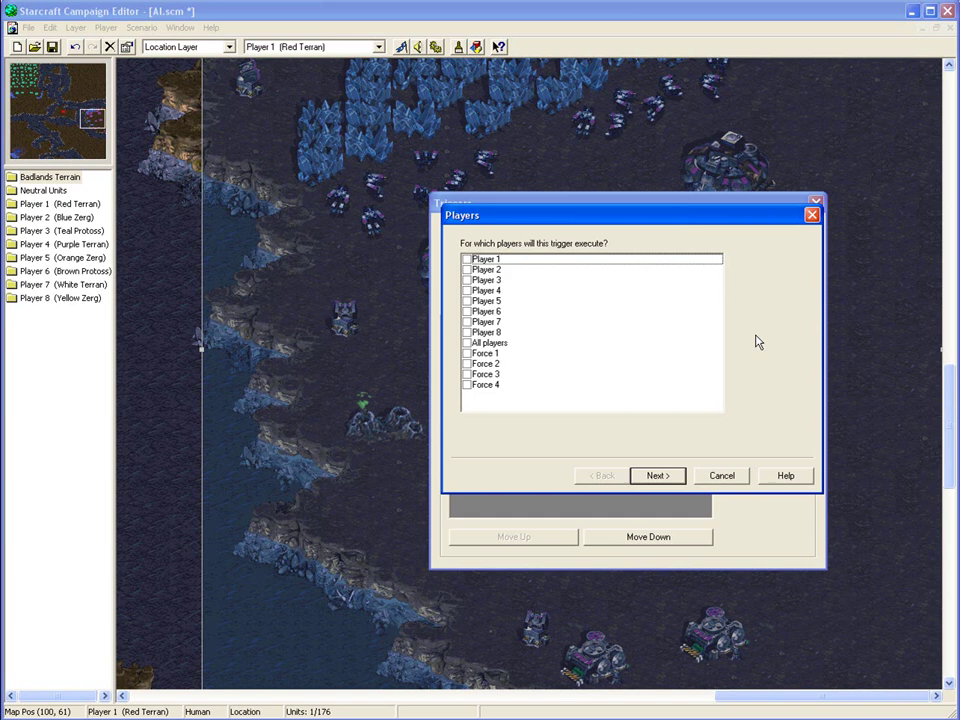
- Assign the trigger to Player 4 and give it an Always condition
click(478, 290)
click(466, 290)
click(656, 475)
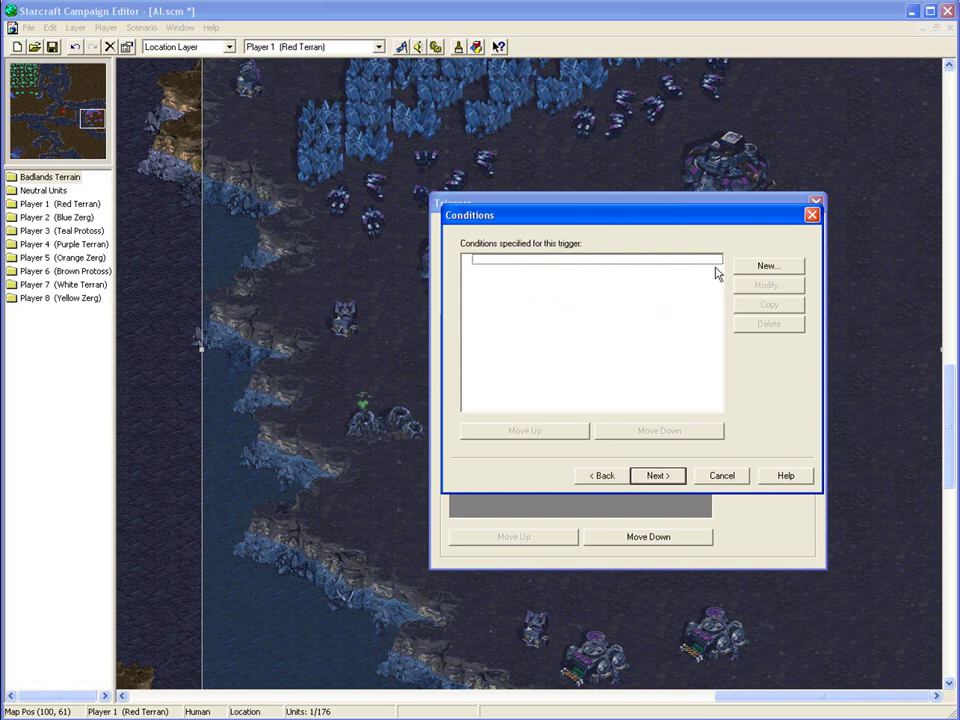
click(766, 265)
click(696, 279)
click(568, 302)
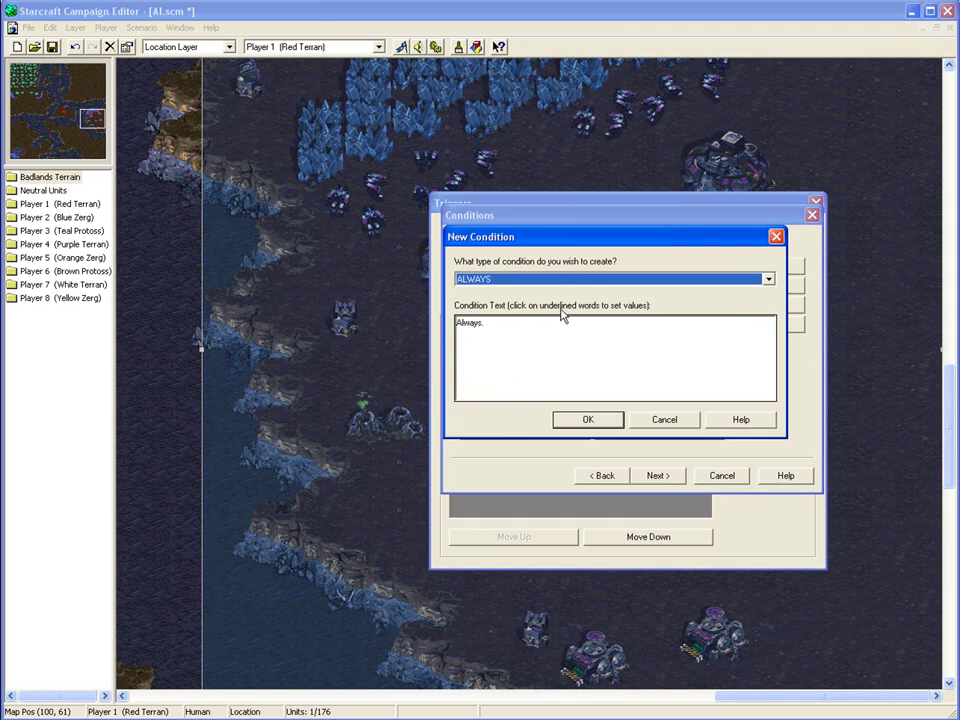
click(585, 422)
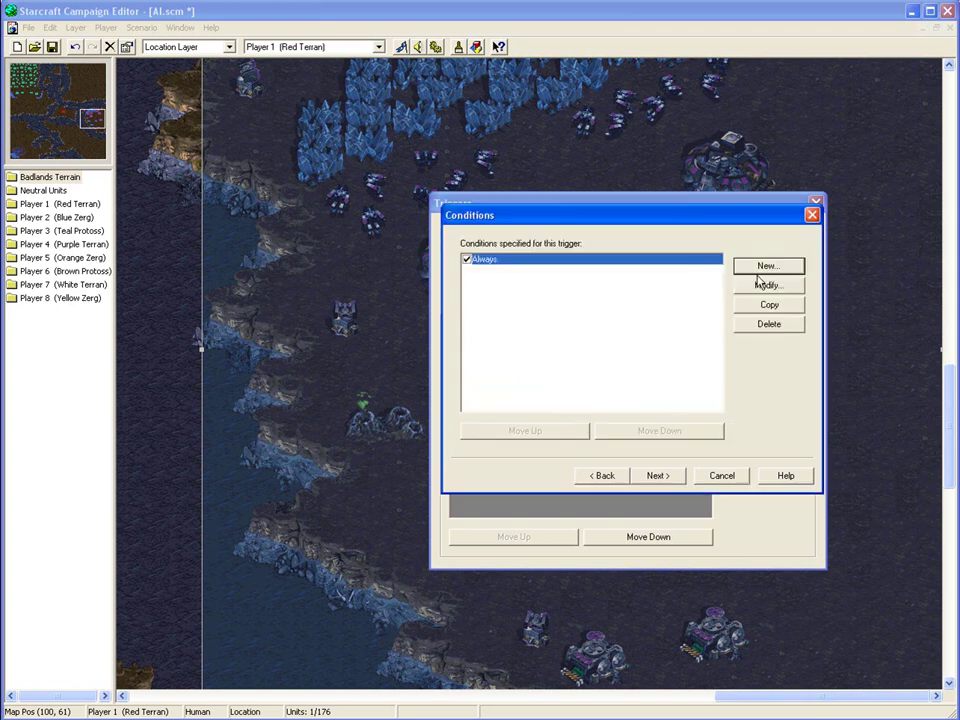
- Add a Run AI Script At Location action to the trigger
click(663, 477)
click(767, 265)
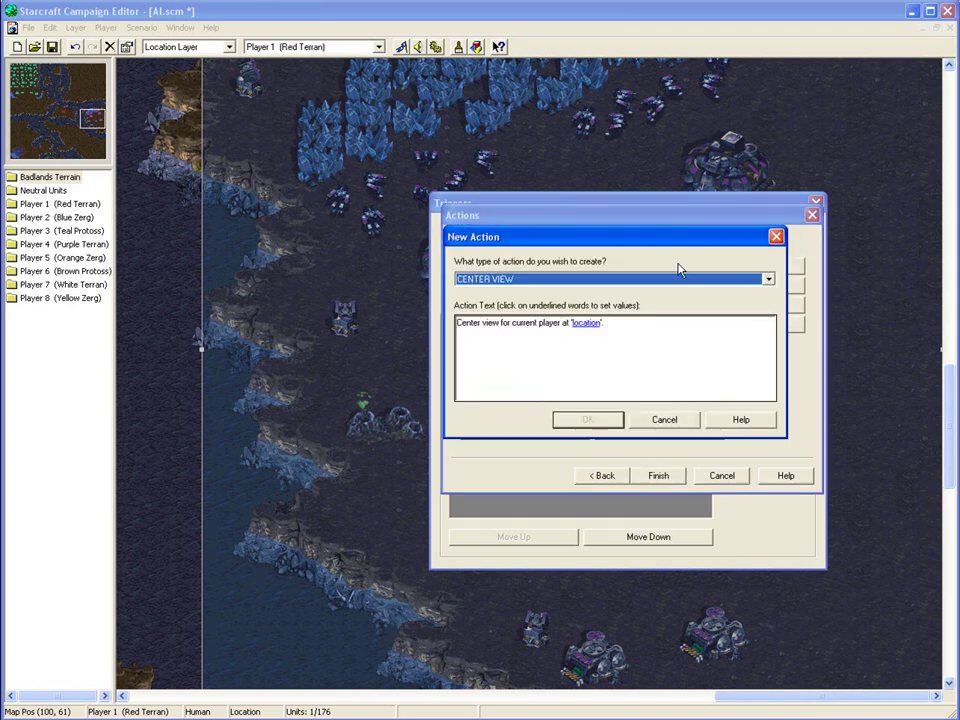
click(609, 278)
key(r)
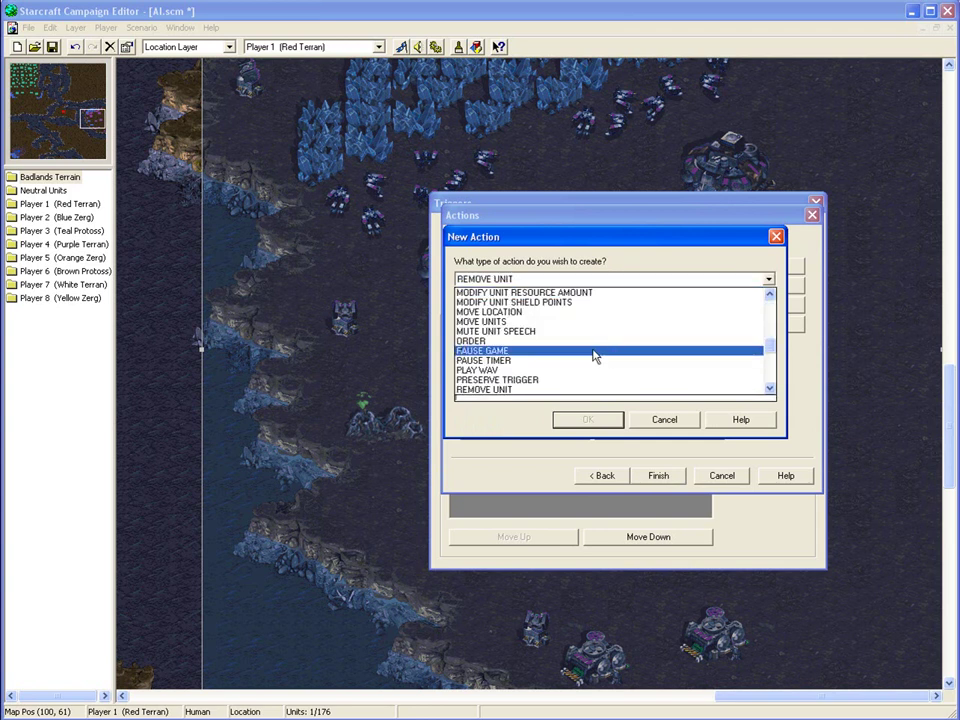
scroll(550, 360, down, 2)
click(544, 362)
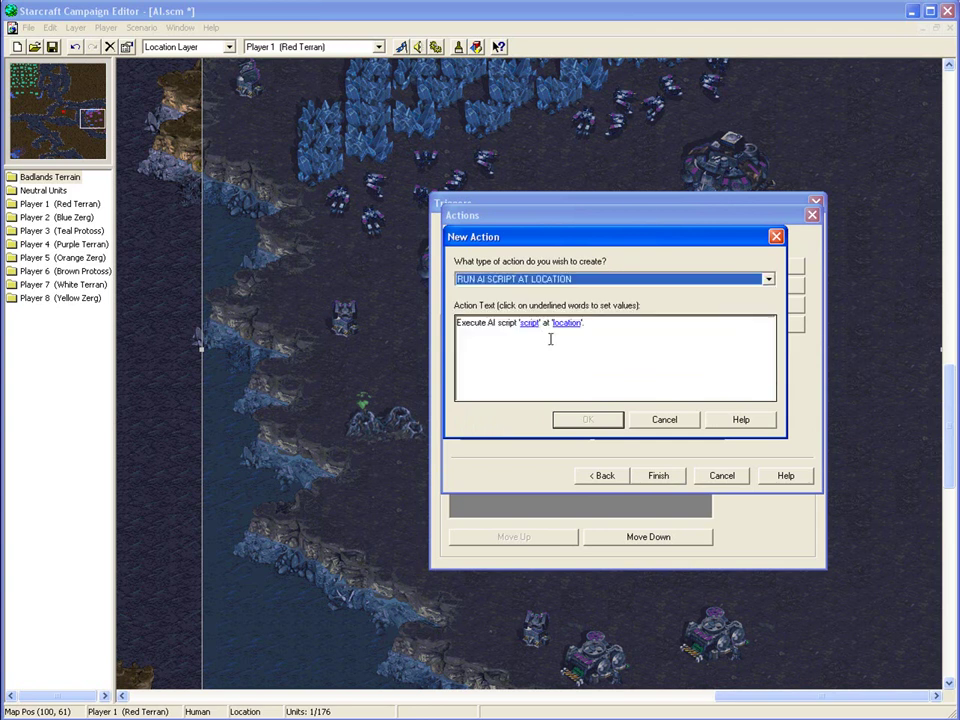
- Set the action's AI script to Terran Campaign Area Town
click(537, 324)
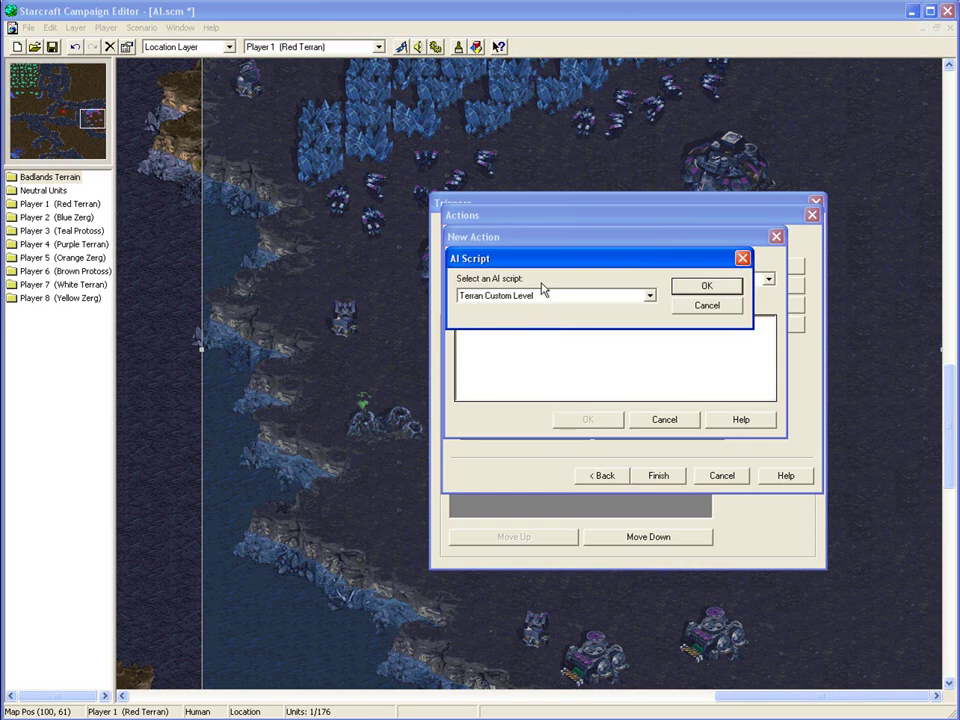
click(535, 296)
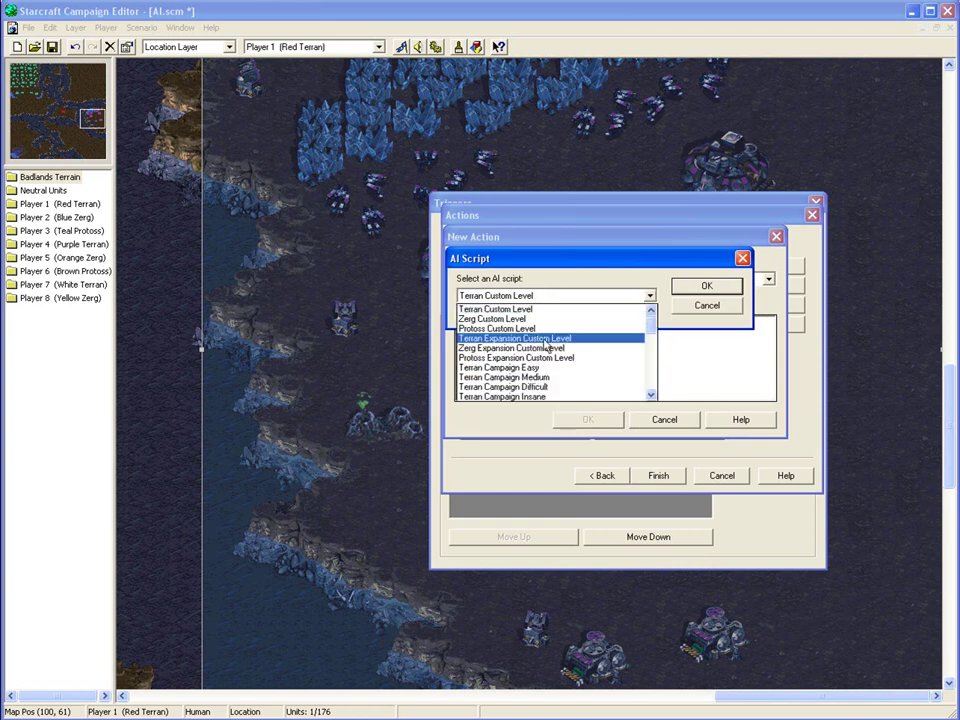
scroll(553, 354, down, 1)
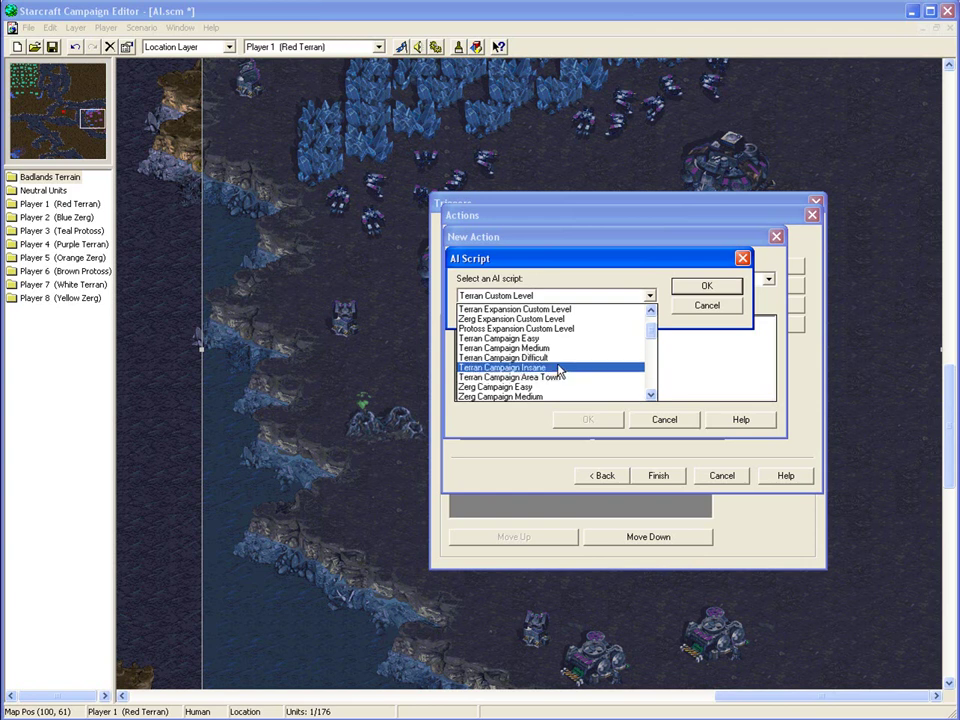
click(558, 379)
click(706, 287)
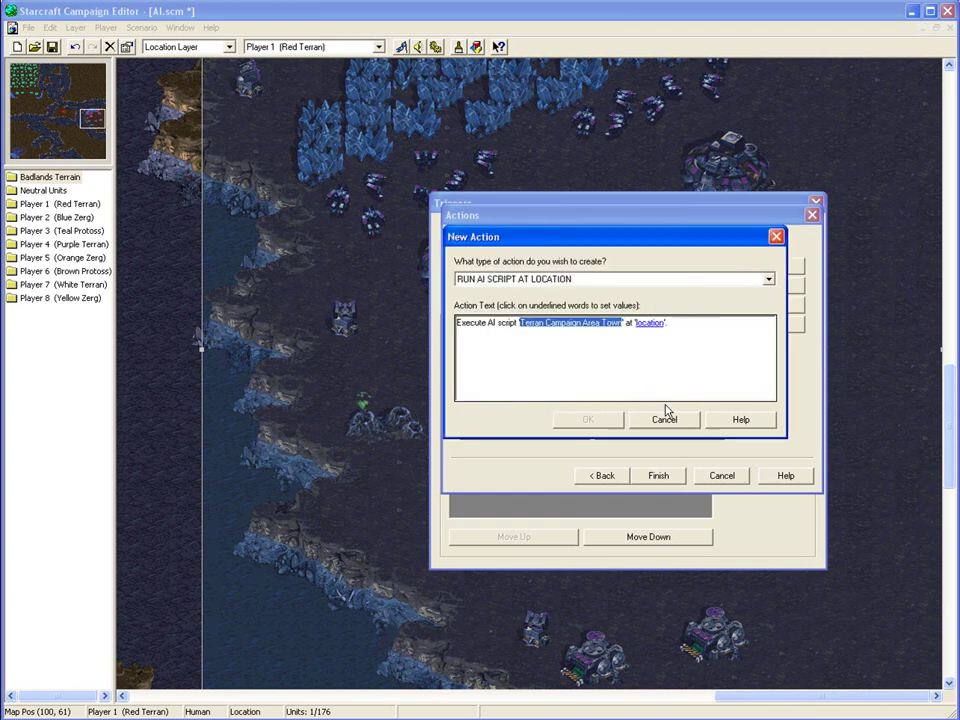
- Set the action's location to Terran Base, save the action and finish the trigger
click(645, 325)
click(633, 297)
click(575, 318)
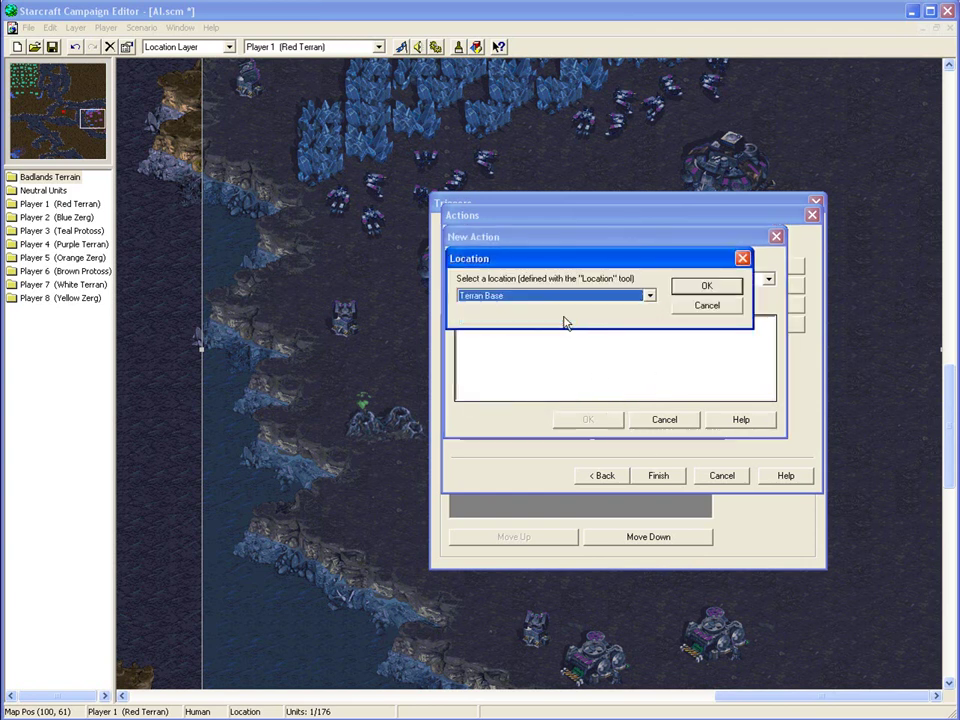
click(708, 288)
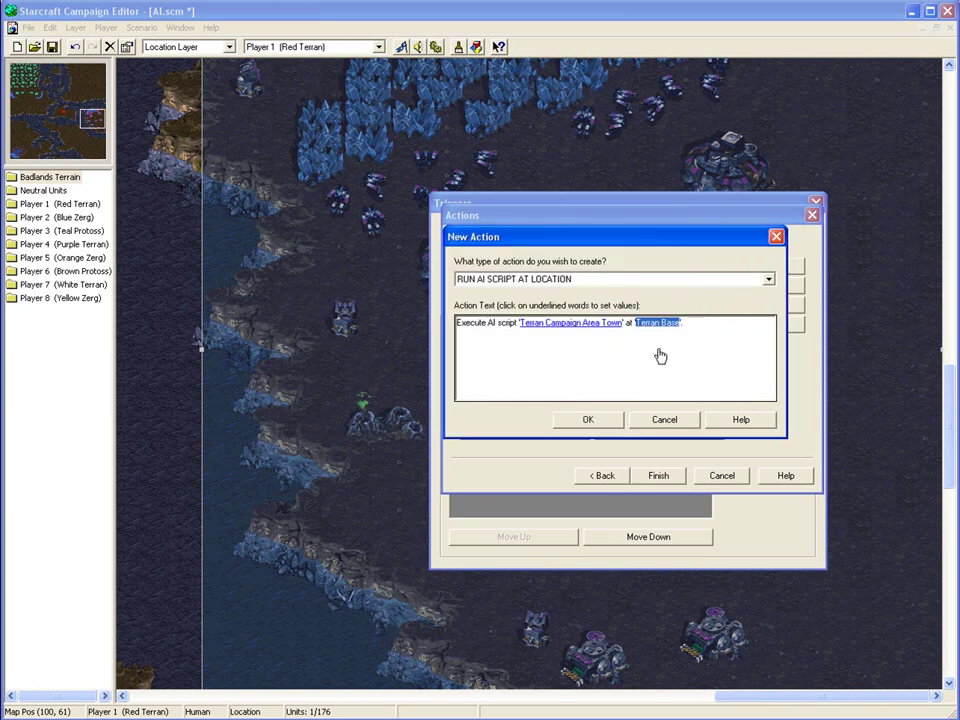
click(590, 421)
click(650, 476)
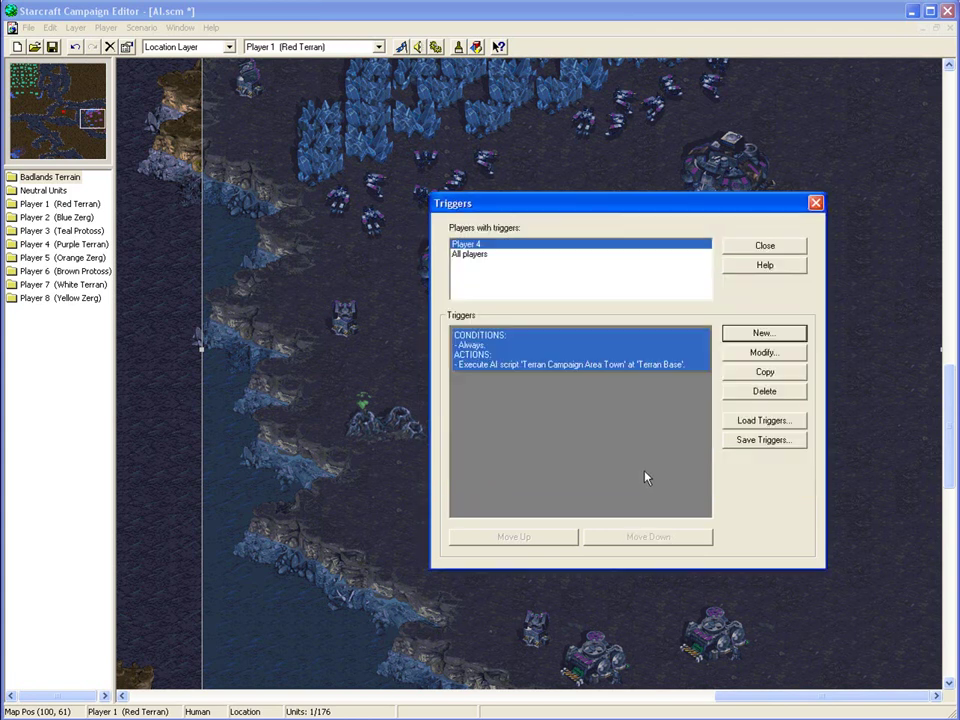
- Close the trigger editor and draw a new location over the Protoss base
click(733, 242)
click(20, 82)
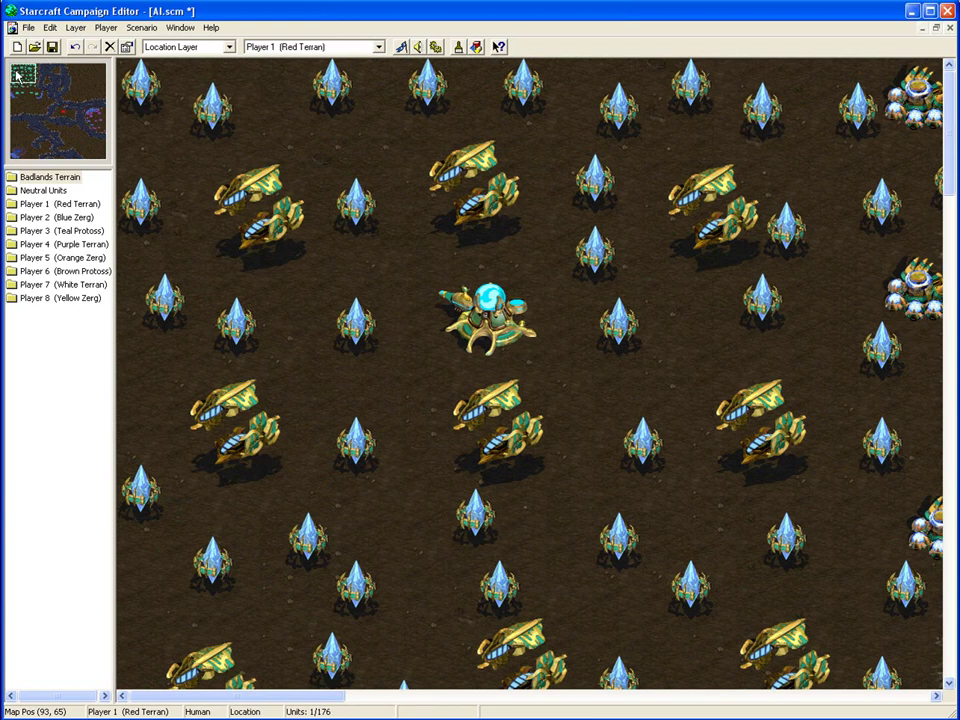
click(193, 118)
drag(233, 150, 720, 399)
click(20, 75)
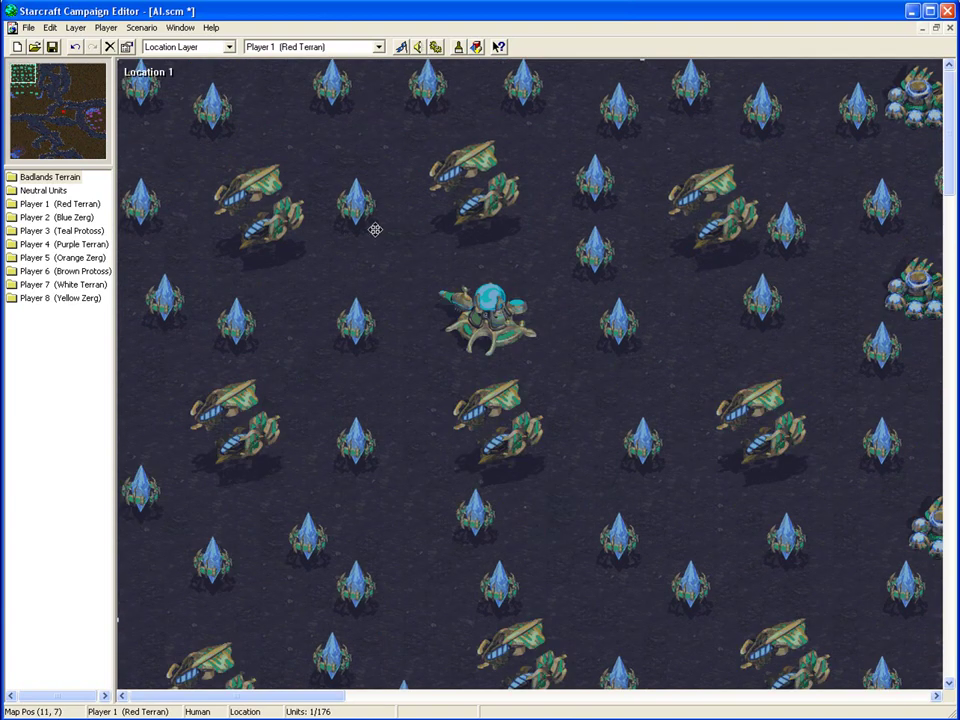
- Rename the new location to Protoss Base in its properties
right_click(390, 240)
click(420, 337)
key(BackSpace)
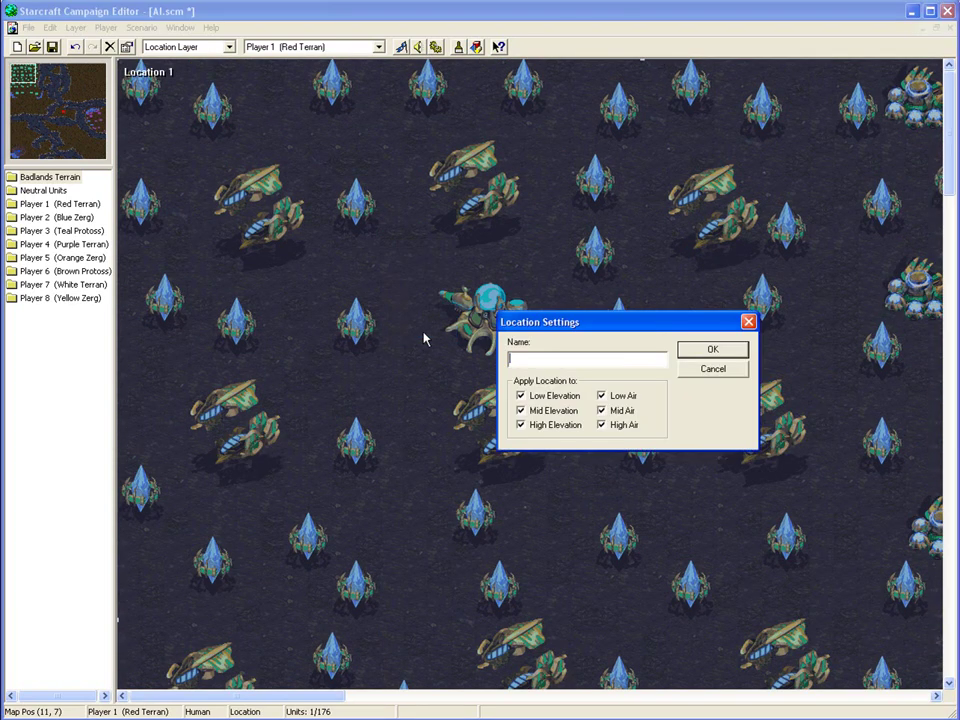
text(Protoss Base)
- Confirm the Protoss Base name and start a new trigger in the trigger editor
click(710, 349)
click(140, 27)
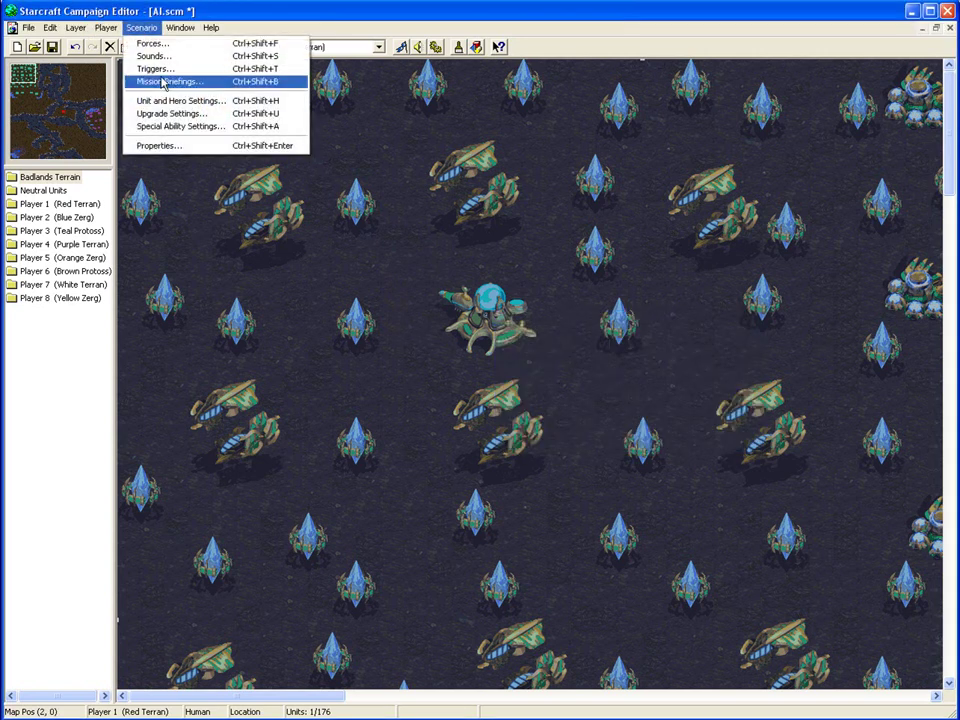
click(160, 68)
click(768, 336)
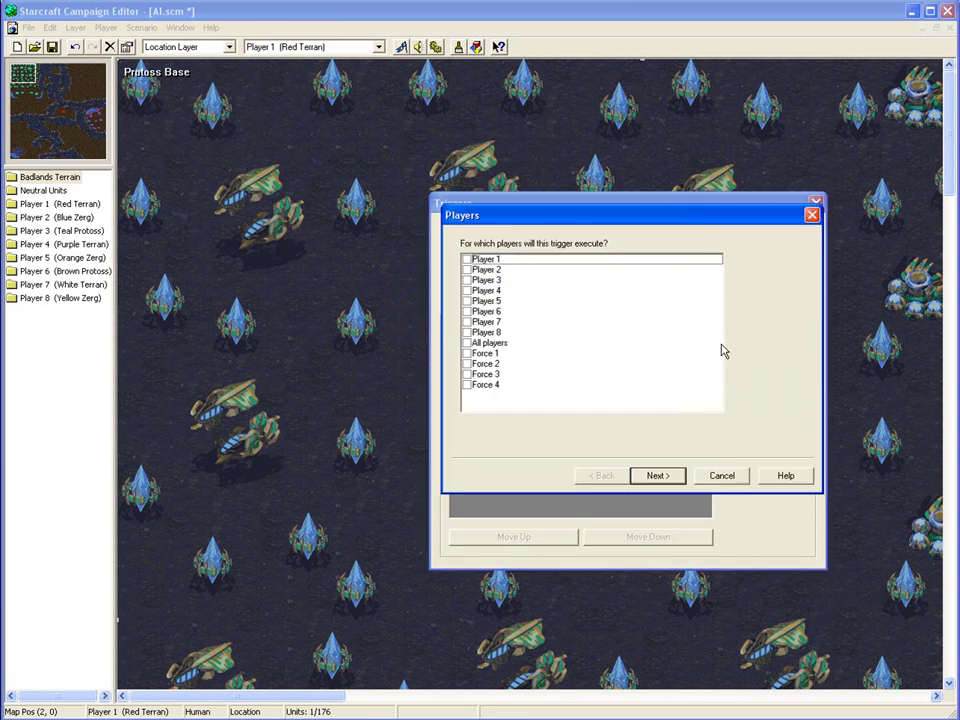
- Assign the trigger to Player 3 and give it an Always condition
click(474, 280)
click(672, 476)
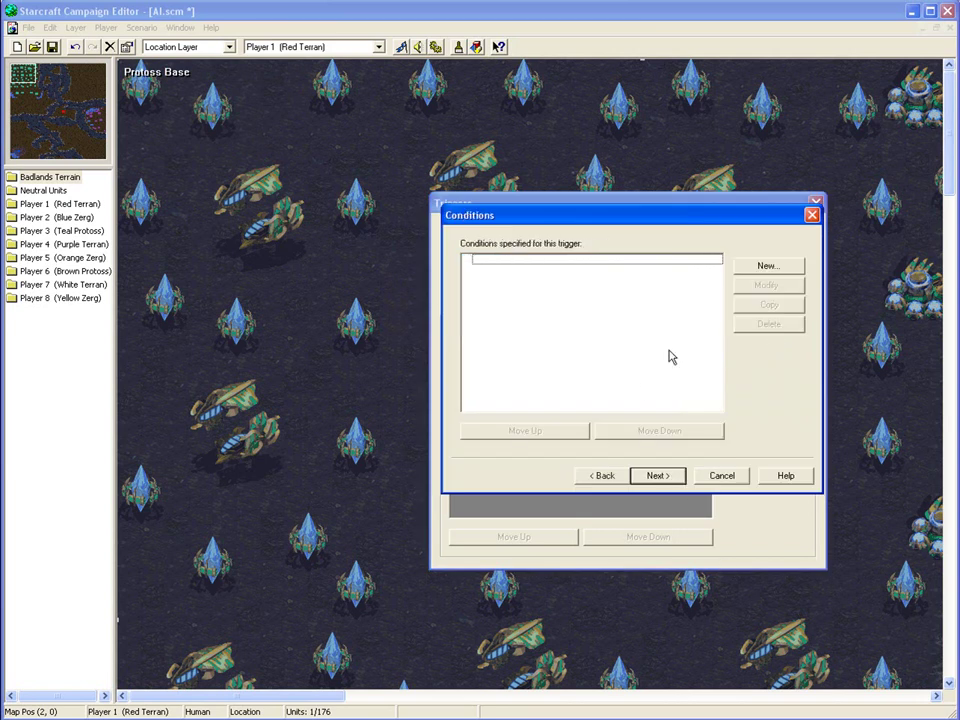
click(762, 268)
click(675, 278)
click(598, 298)
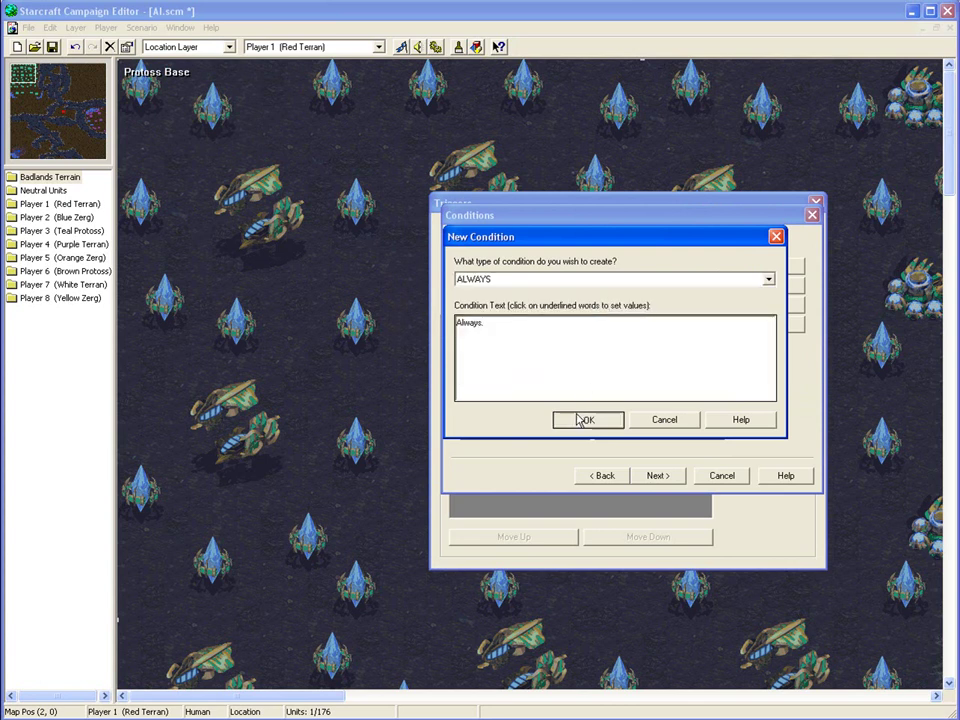
click(588, 418)
- Add a Run AI Script At Location action to the Player 3 trigger
click(656, 475)
click(757, 267)
click(667, 278)
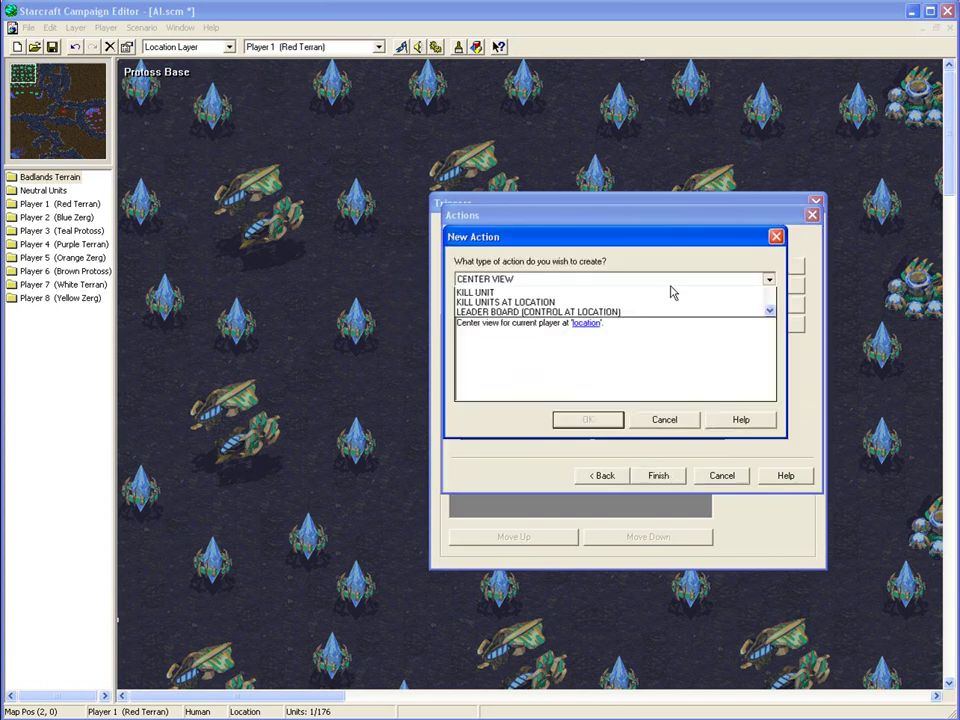
scroll(630, 323, down, 11)
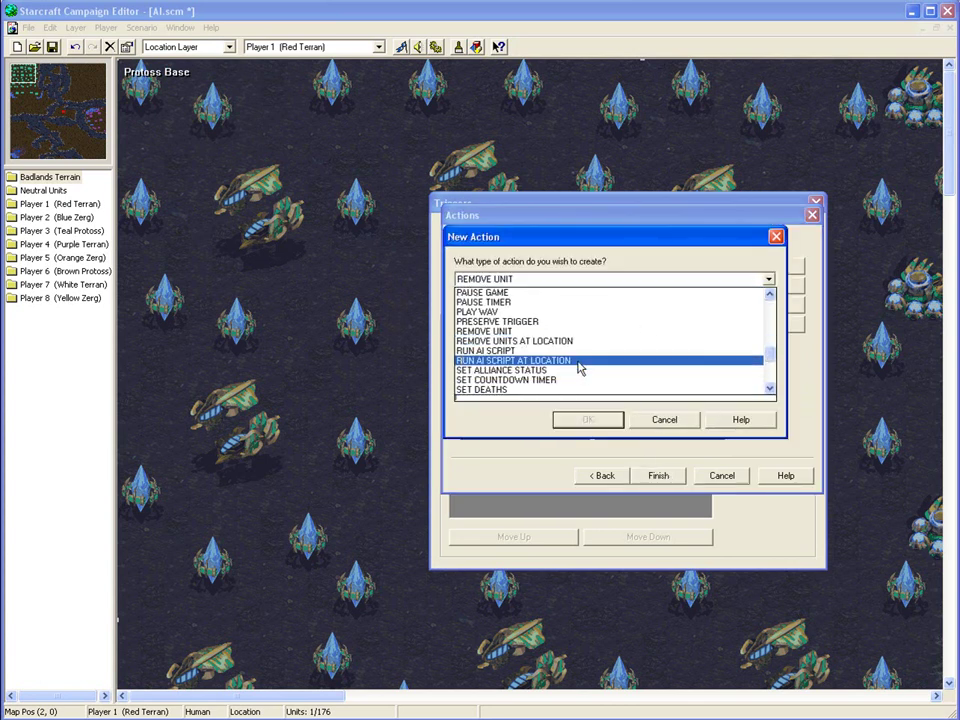
click(579, 369)
- Set the action's AI script to Protoss Campaign Insane
click(529, 323)
click(580, 297)
scroll(566, 345, down, 5)
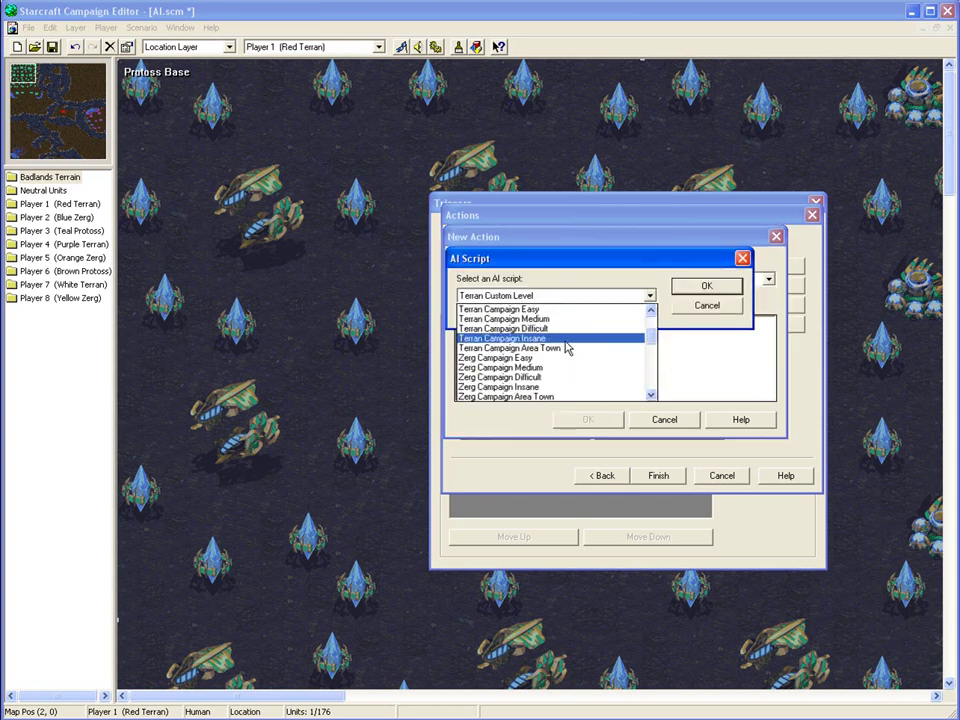
scroll(562, 360, up, 1)
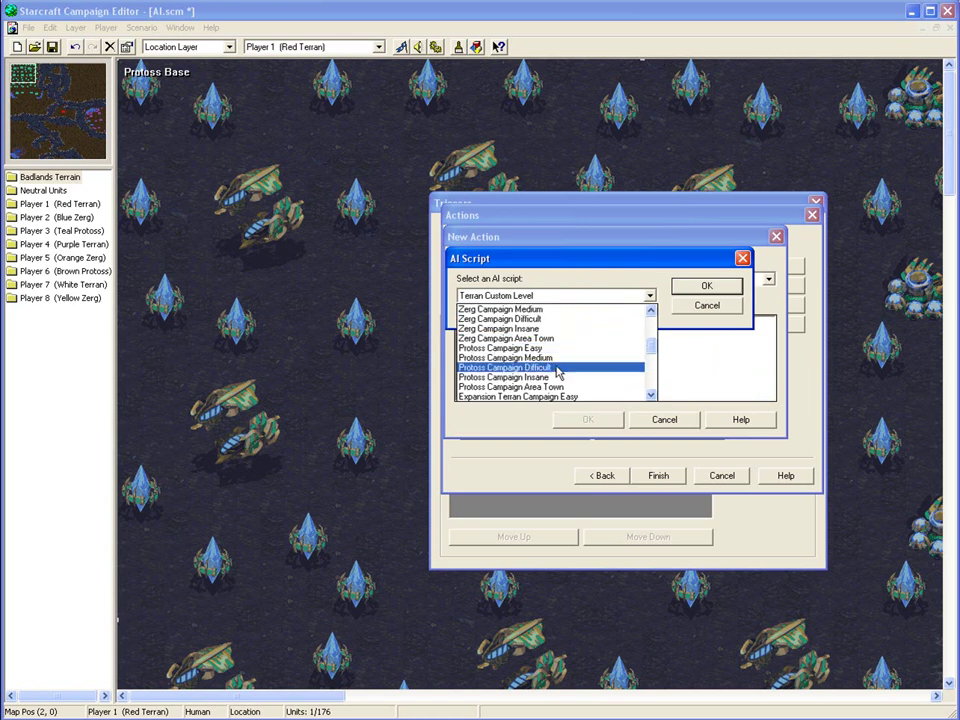
scroll(540, 365, up, 2)
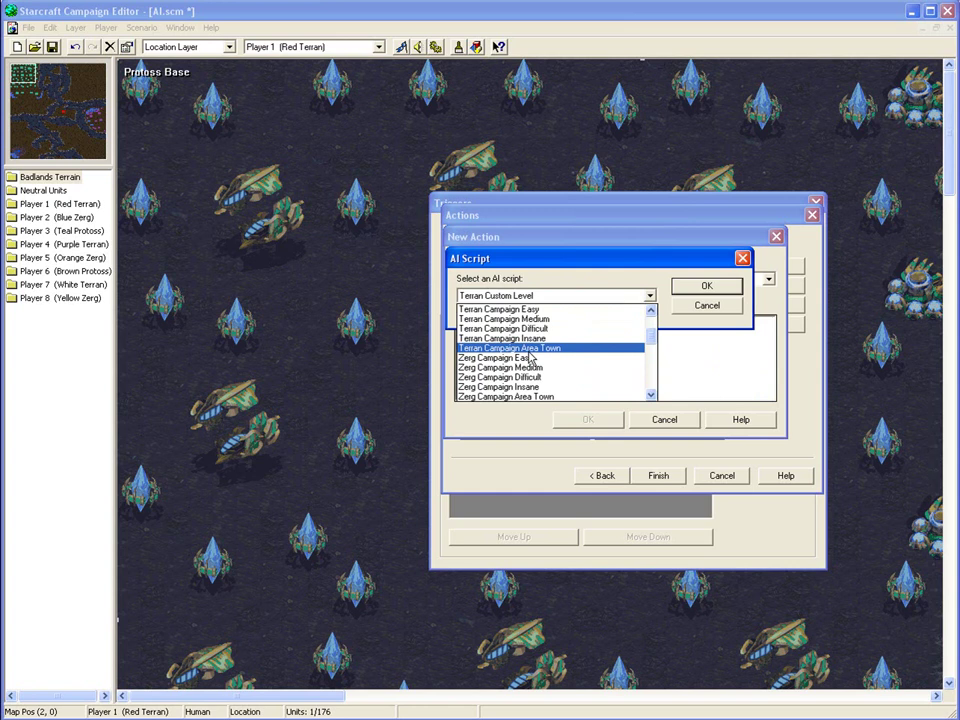
scroll(530, 357, down, 1)
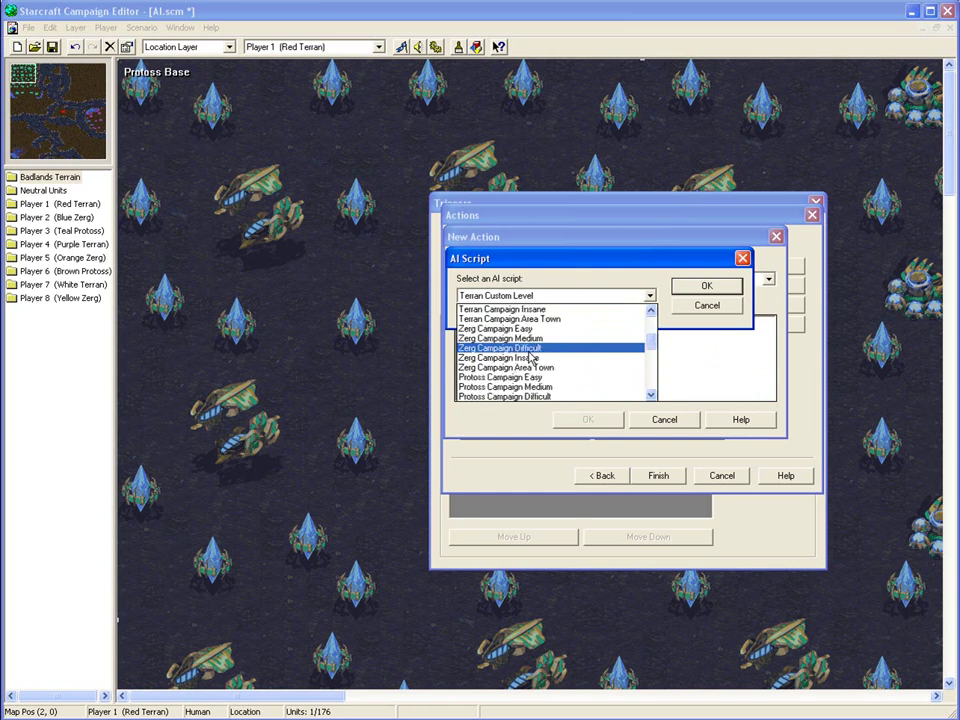
scroll(531, 358, down, 1)
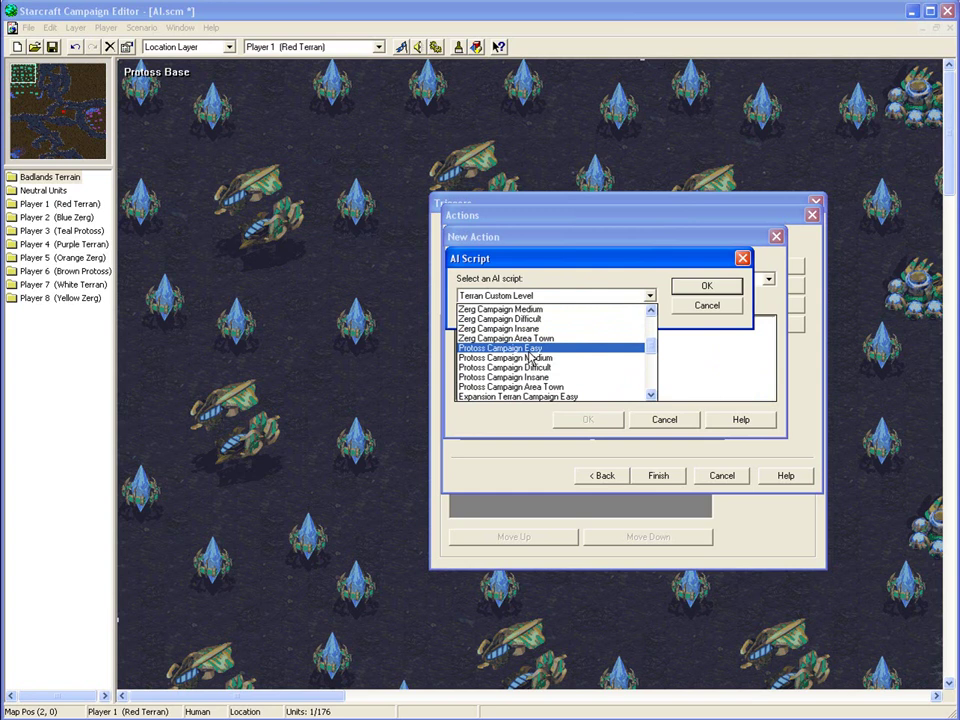
scroll(529, 358, down, 1)
scroll(533, 358, up, 1)
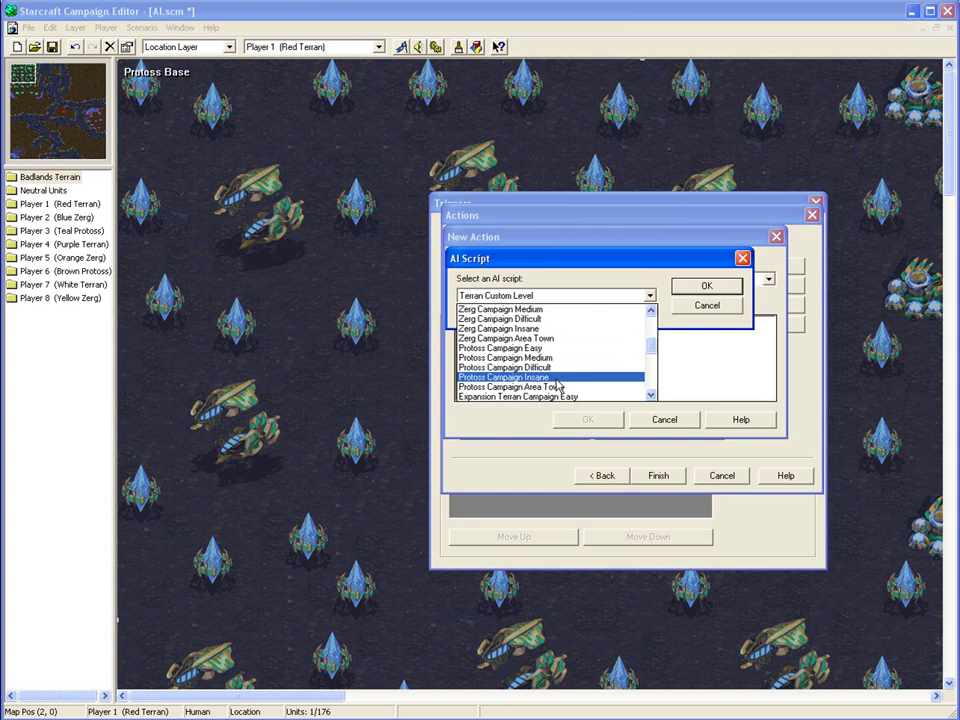
click(556, 377)
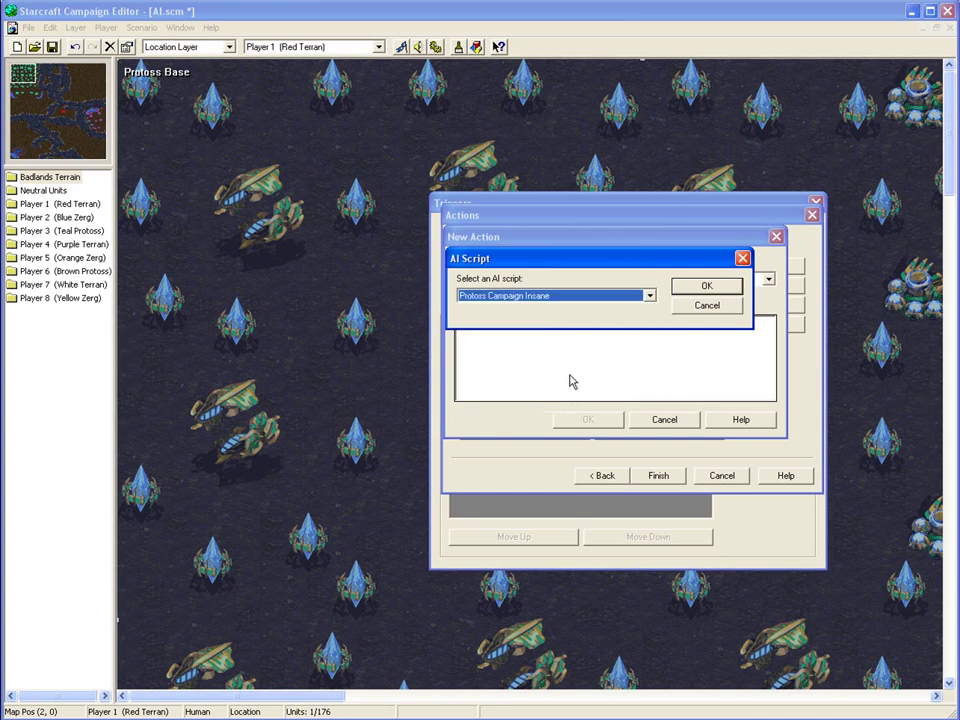
click(692, 289)
- Set the action's location to Protoss Base, confirm the action and finish the trigger
click(640, 322)
click(611, 296)
click(509, 320)
click(683, 285)
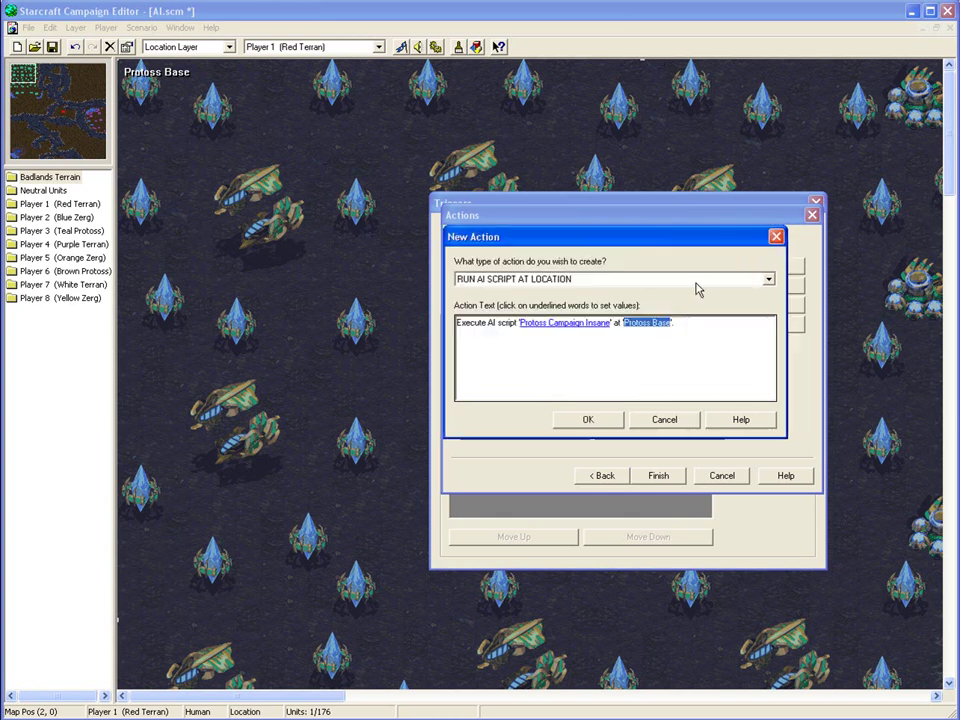
click(585, 420)
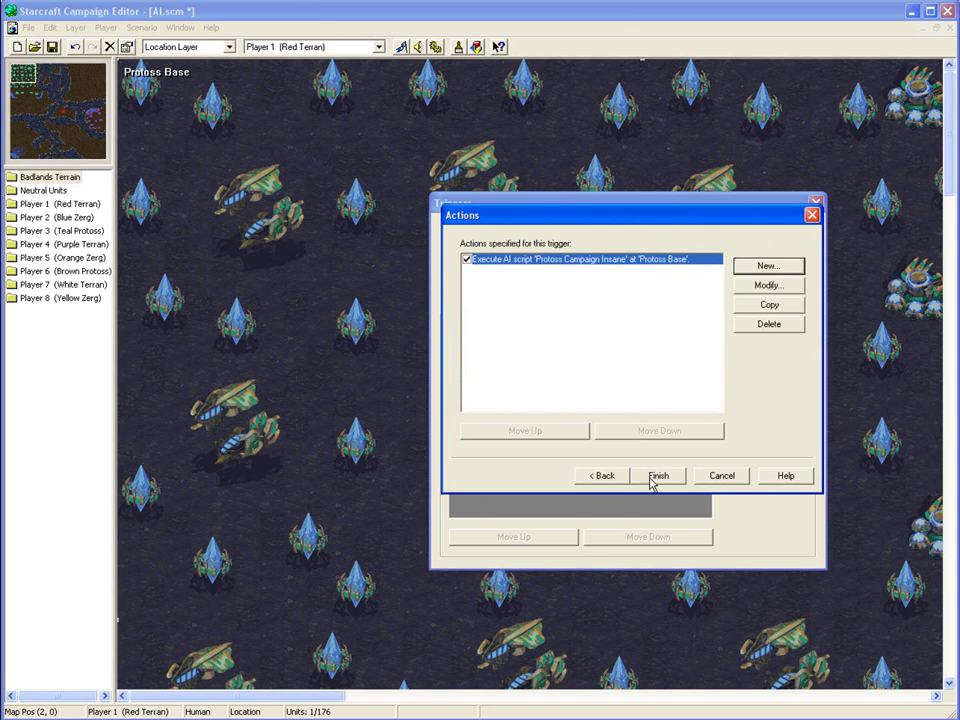
click(655, 477)
- Close the triggers, draw a location over the lower-left Zerg base and clear its default name
click(751, 246)
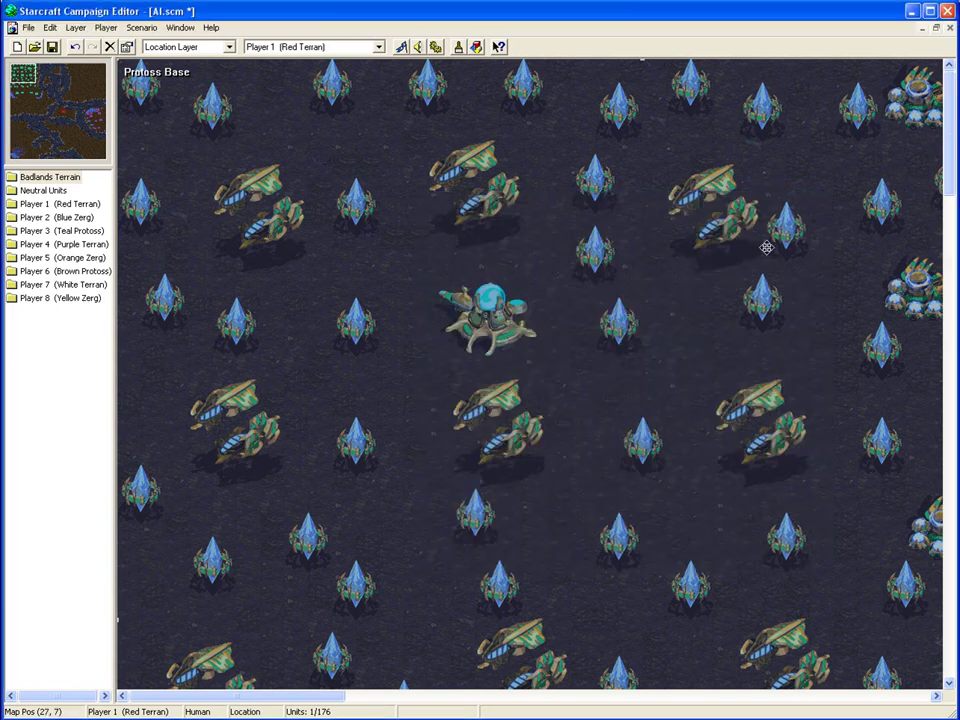
click(24, 148)
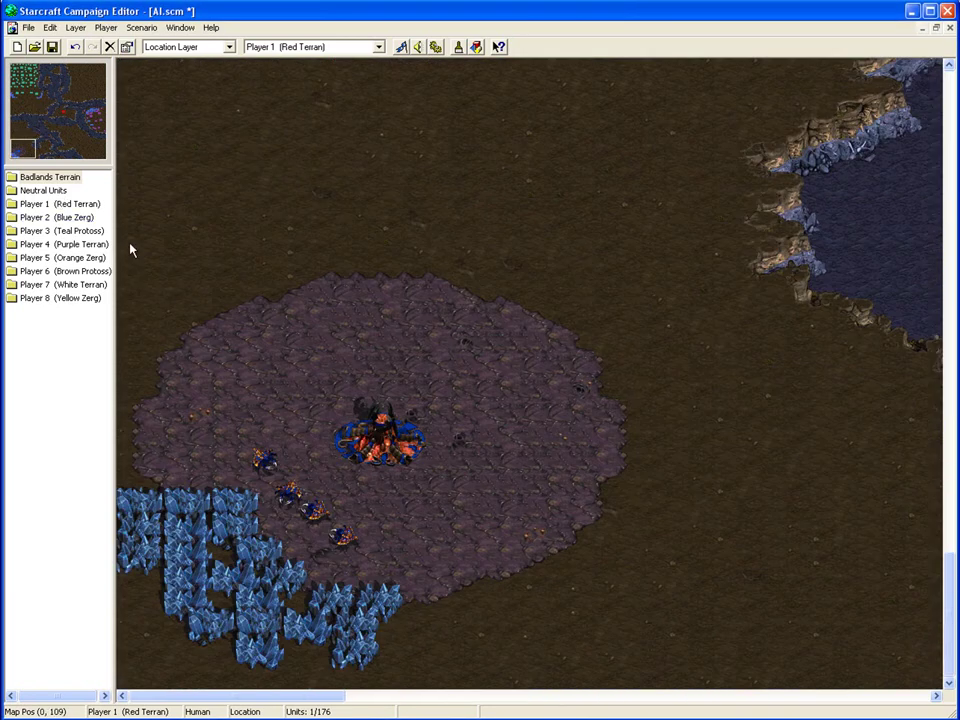
mouse_move(129, 246)
mouse_down()
mouse_move(640, 686)
mouse_move(663, 627)
mouse_move(665, 665)
mouse_up()
right_click(448, 499)
click(503, 593)
key(BackSpace)
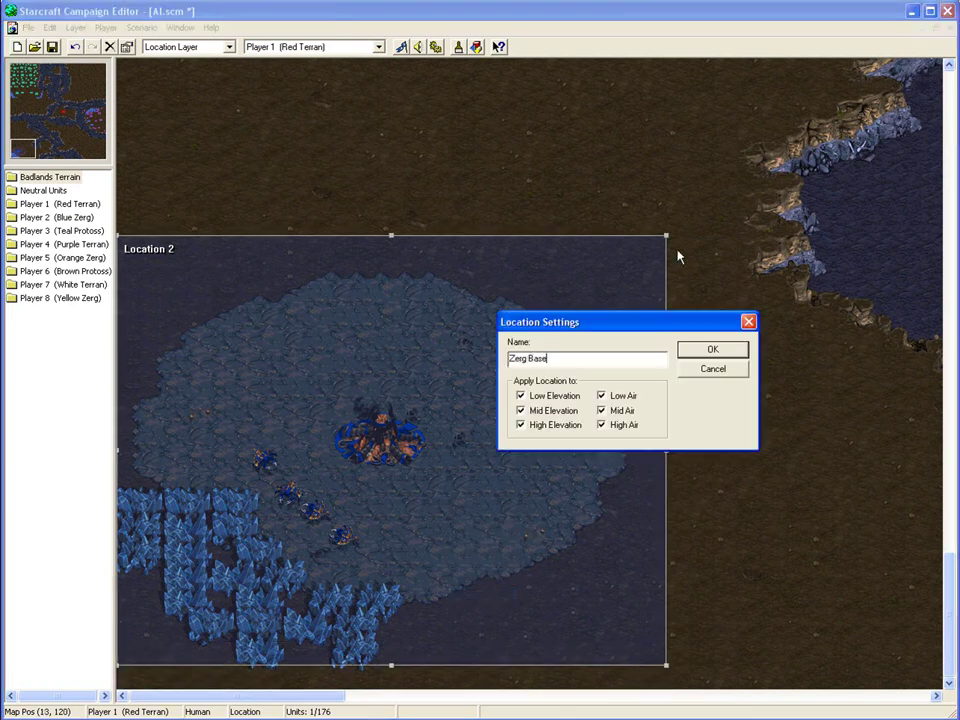
- Confirm the Zerg Base name and start a new trigger for Player 2
click(712, 349)
click(435, 47)
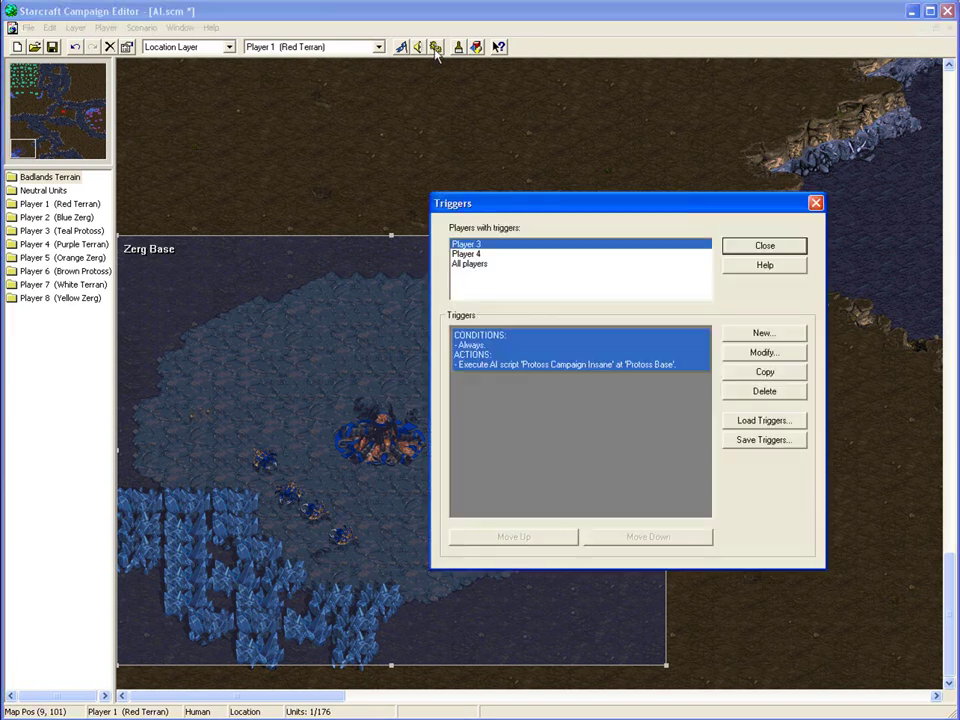
click(761, 335)
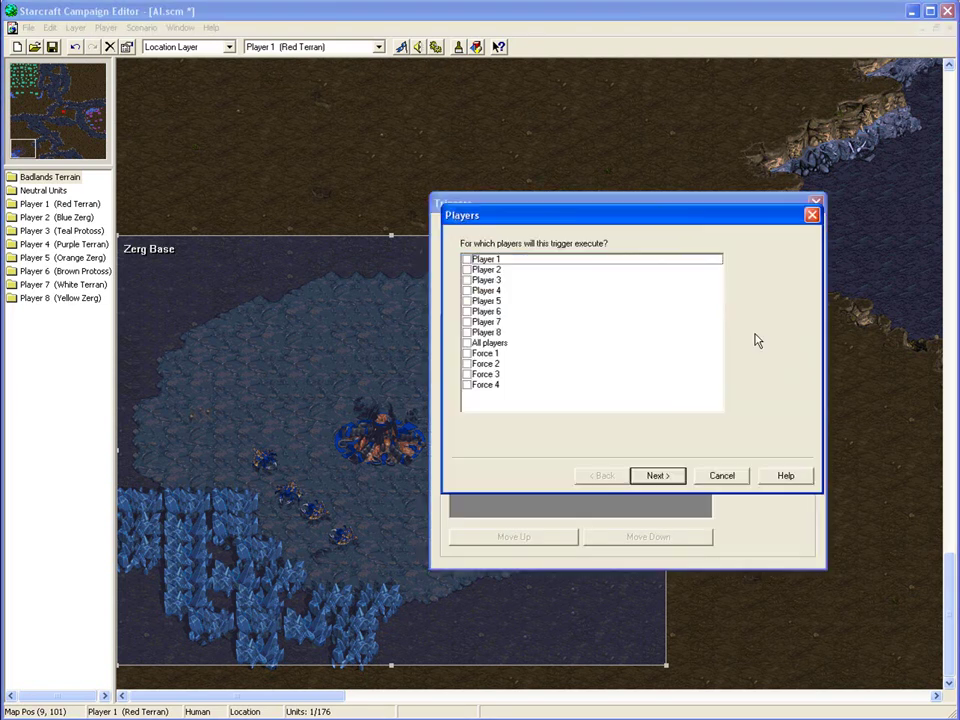
click(484, 270)
click(467, 269)
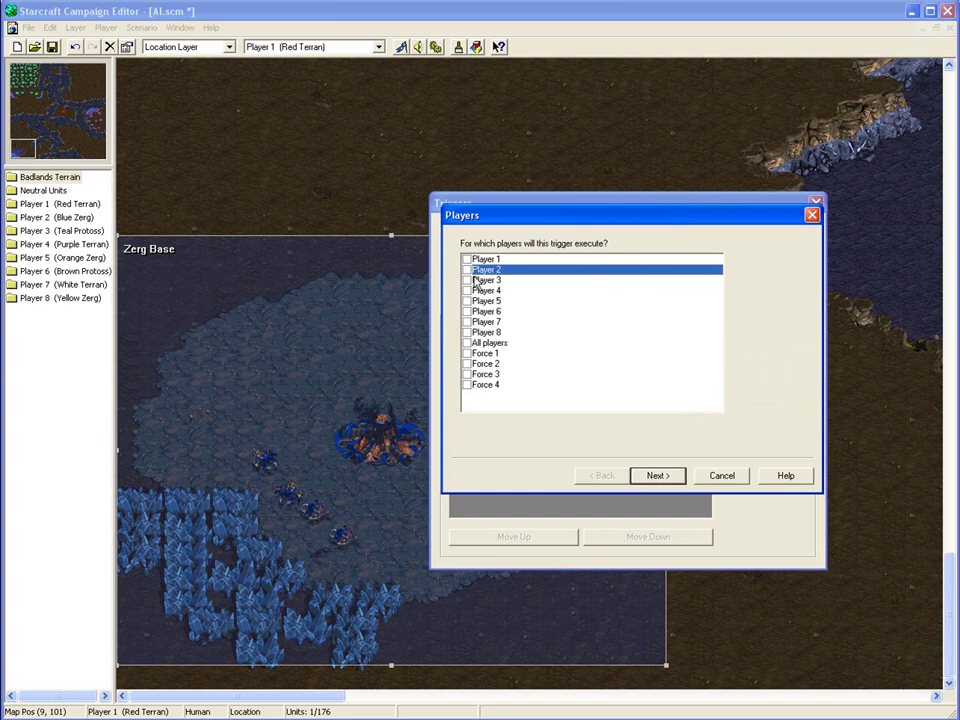
click(659, 476)
- Give the trigger an Always condition and a Run AI Script At Location action
click(763, 265)
click(645, 279)
click(603, 298)
click(616, 417)
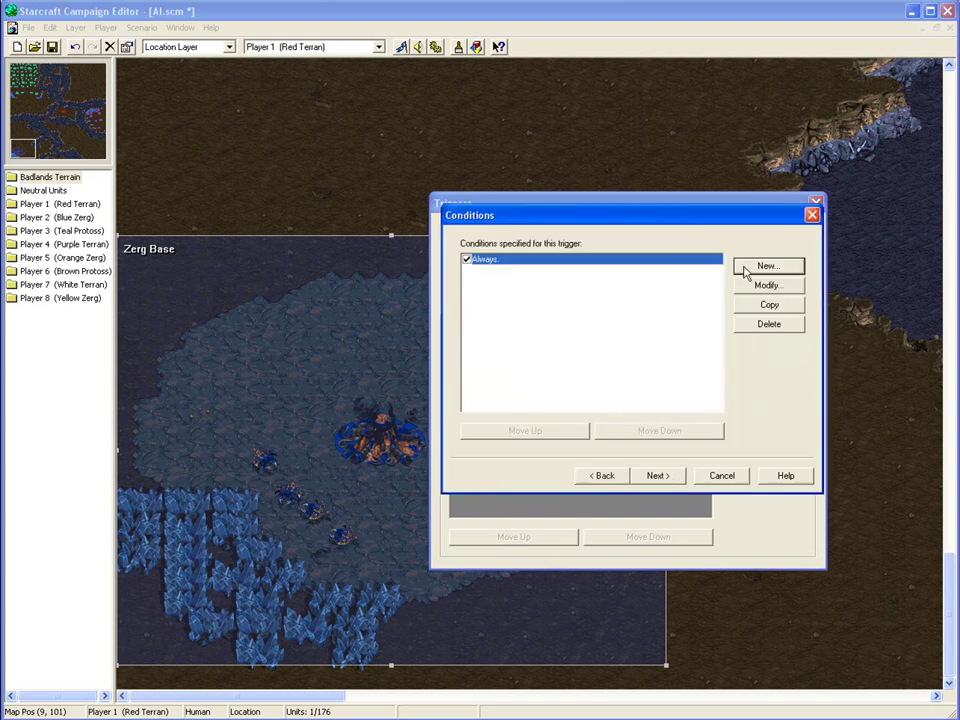
click(662, 477)
click(766, 265)
click(660, 280)
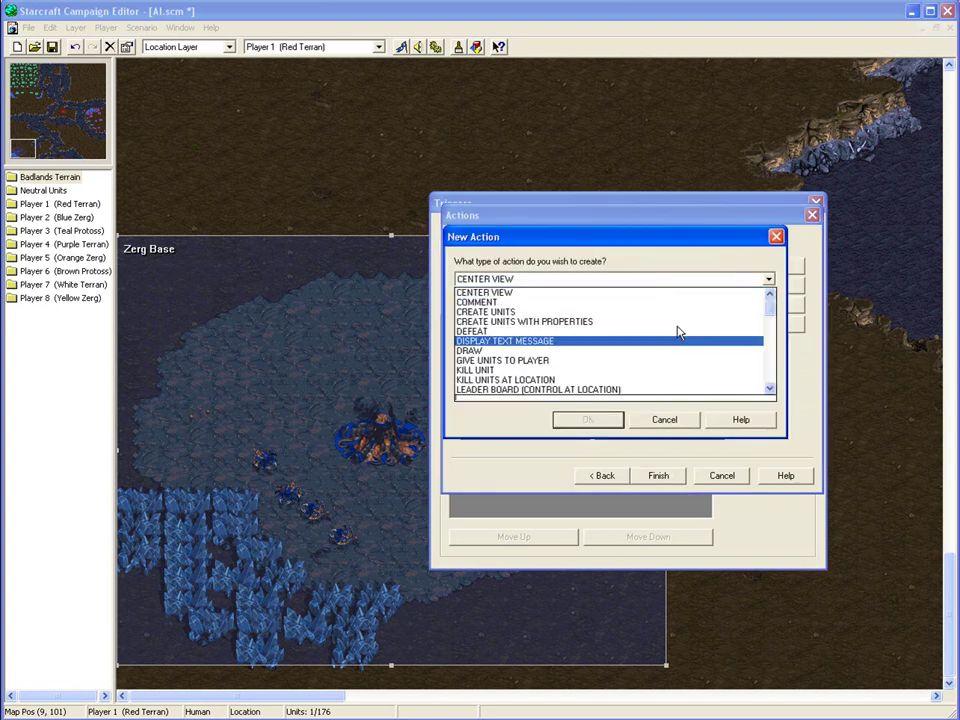
scroll(657, 392, down, 1)
scroll(657, 391, down, 1)
click(637, 358)
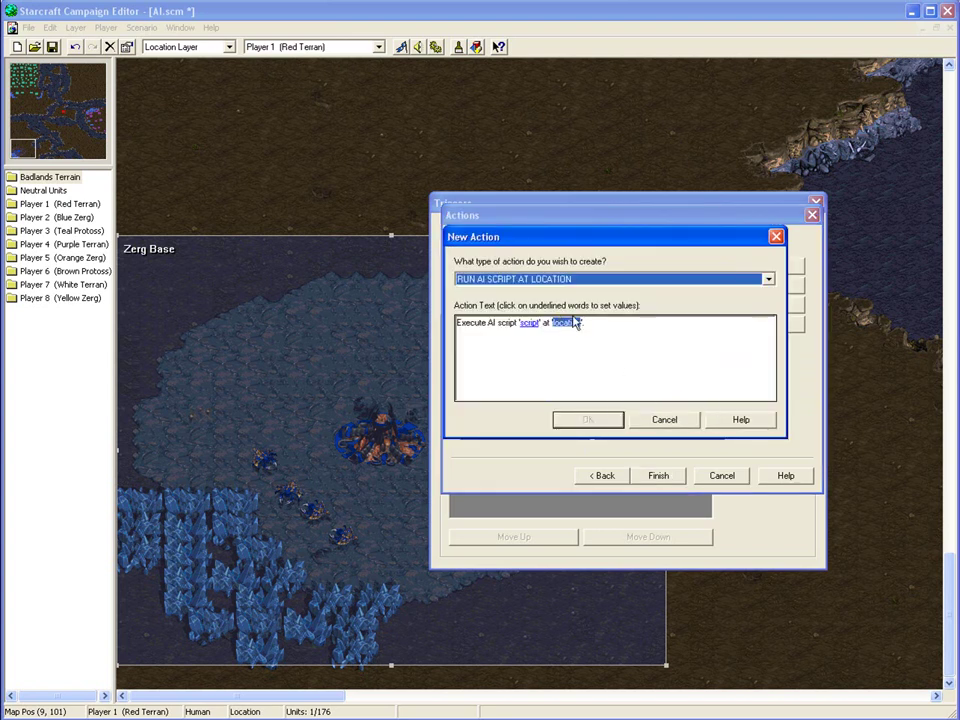
- Set the action's AI script to Zerg Expansion Custom Level, double-checking the choice
click(530, 349)
click(545, 296)
scroll(596, 364, down, 4)
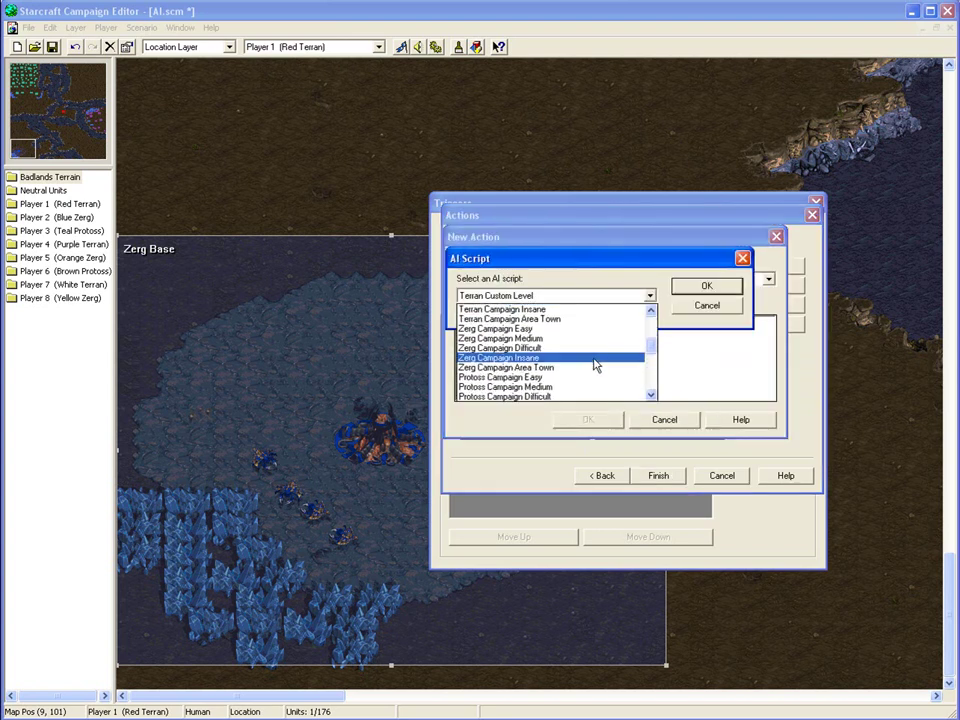
scroll(596, 365, down, 7)
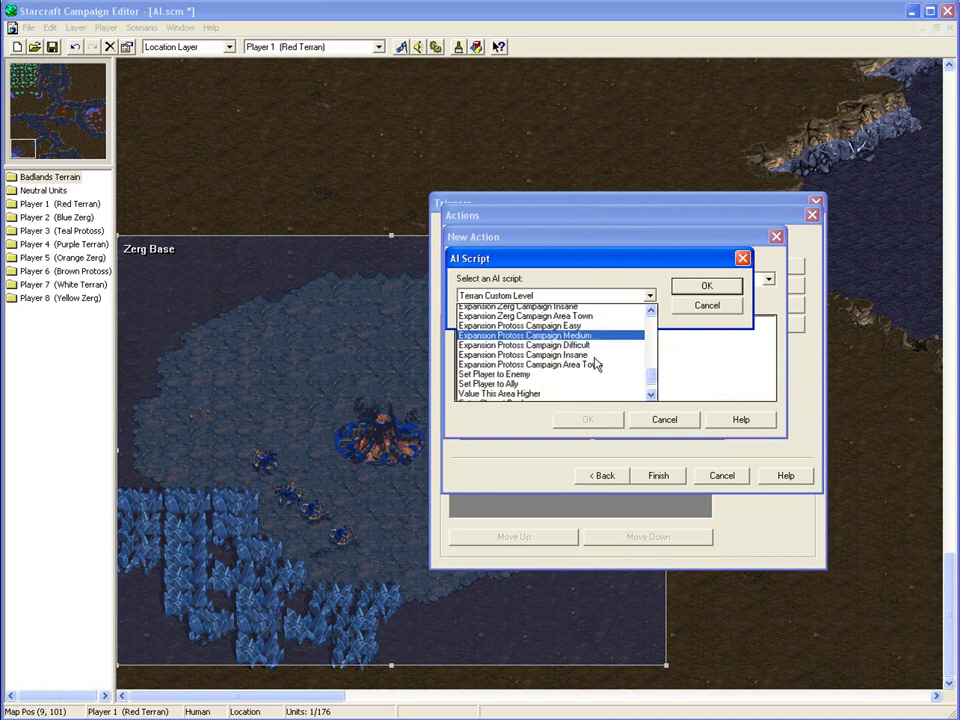
scroll(595, 362, up, 10)
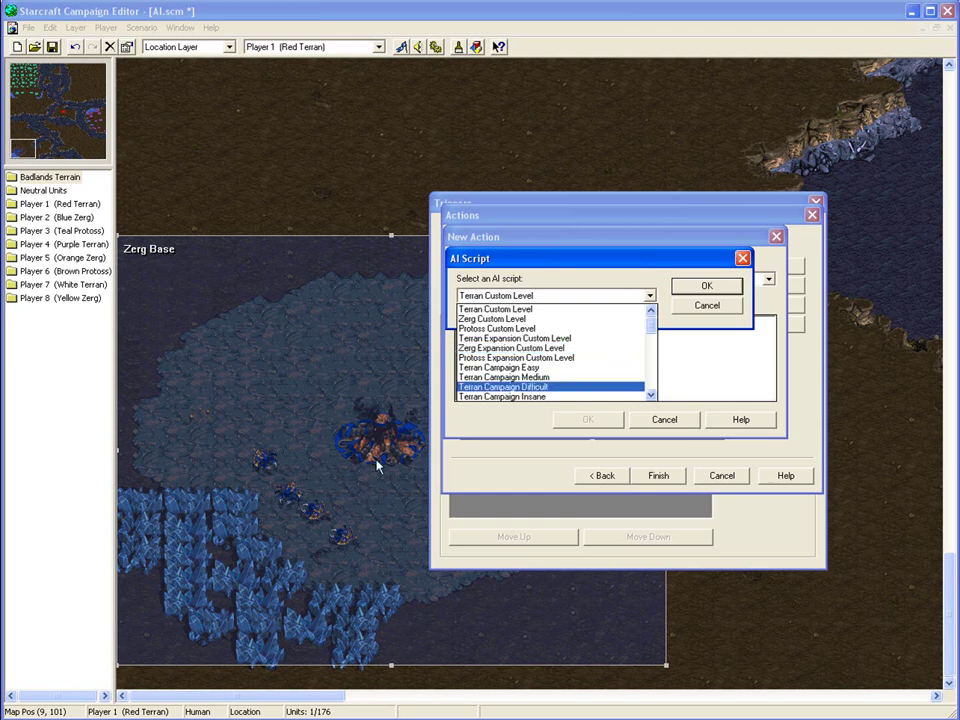
click(556, 349)
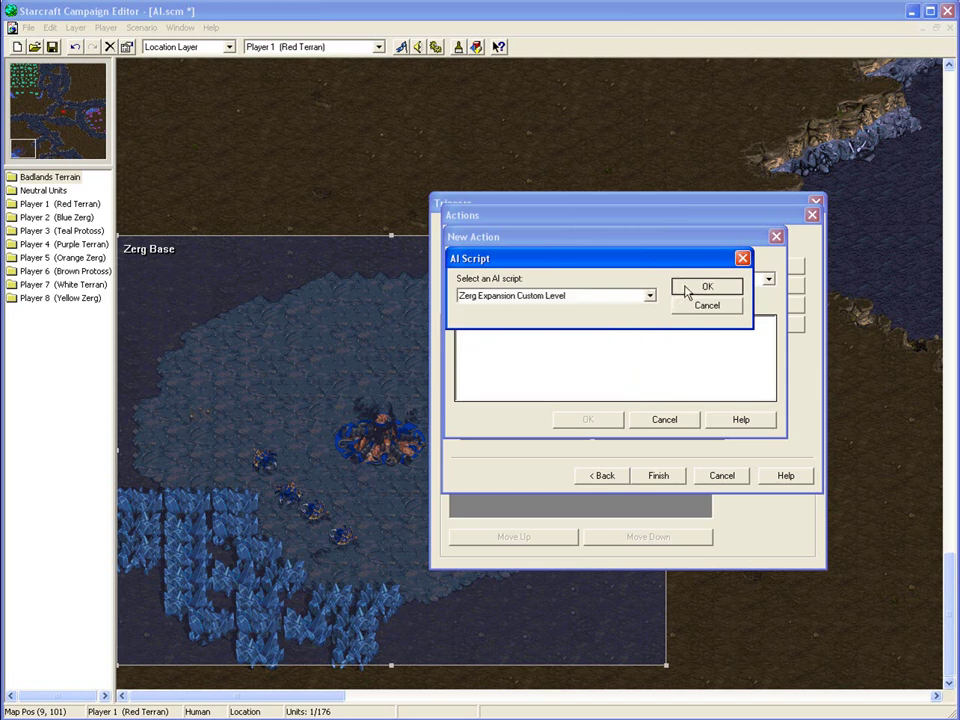
click(685, 289)
click(575, 327)
click(556, 296)
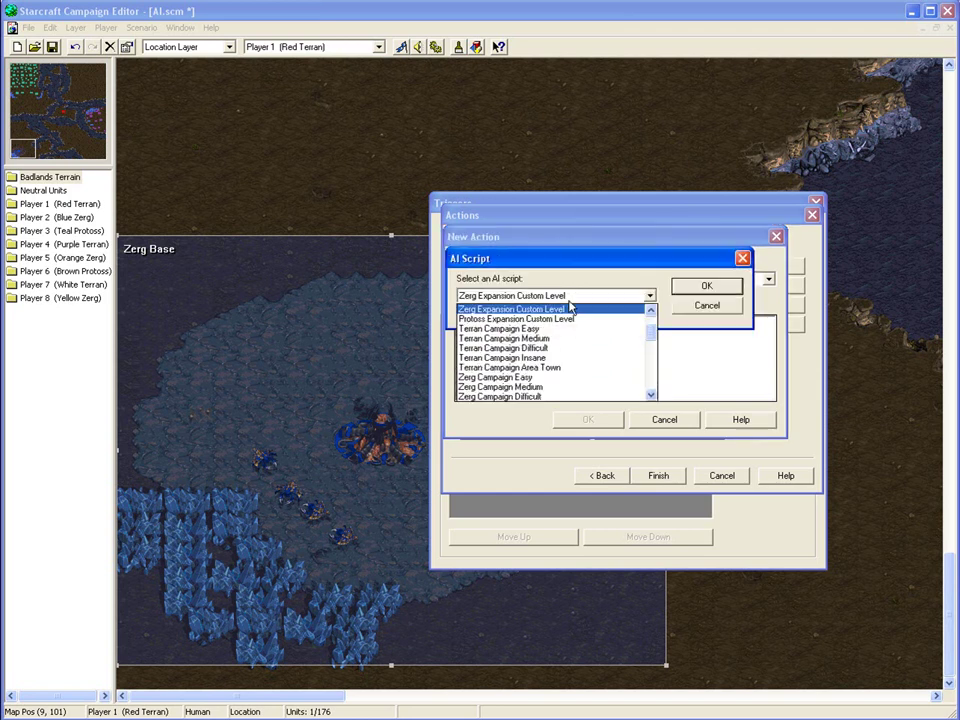
scroll(559, 326, up, 2)
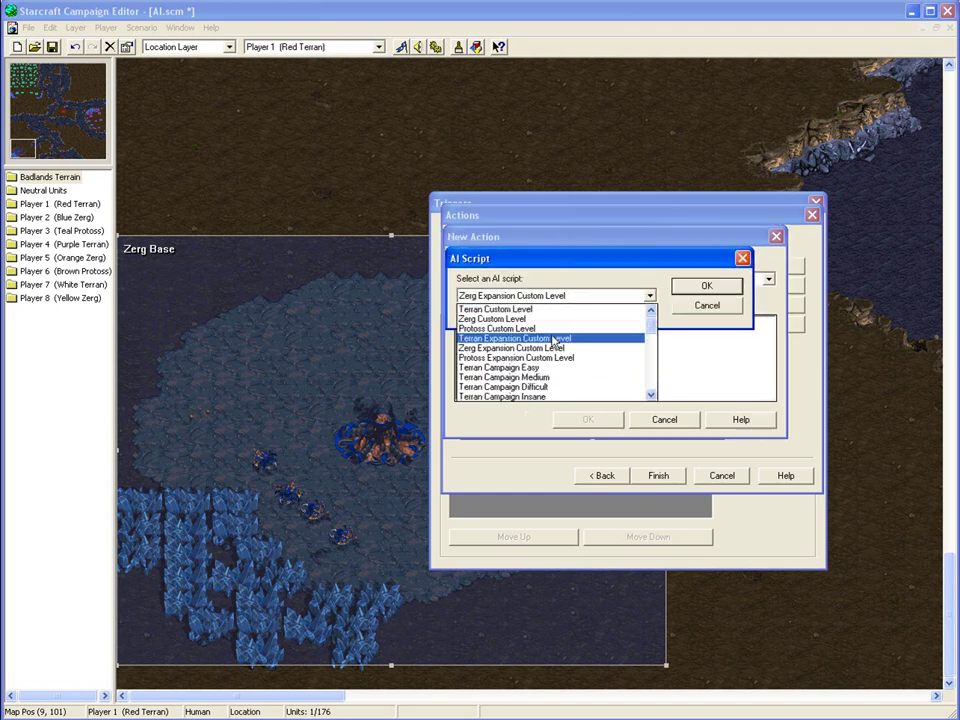
click(649, 296)
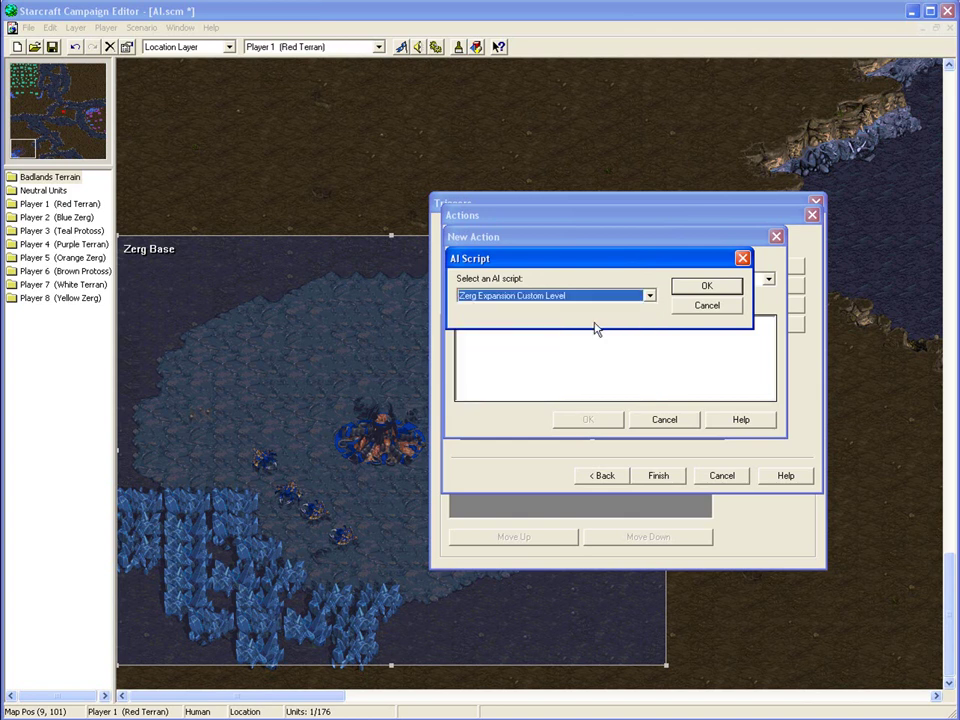
click(705, 288)
- Set the action's location to Zerg Base, add the action and finish the trigger
click(662, 327)
click(647, 295)
click(566, 340)
click(705, 287)
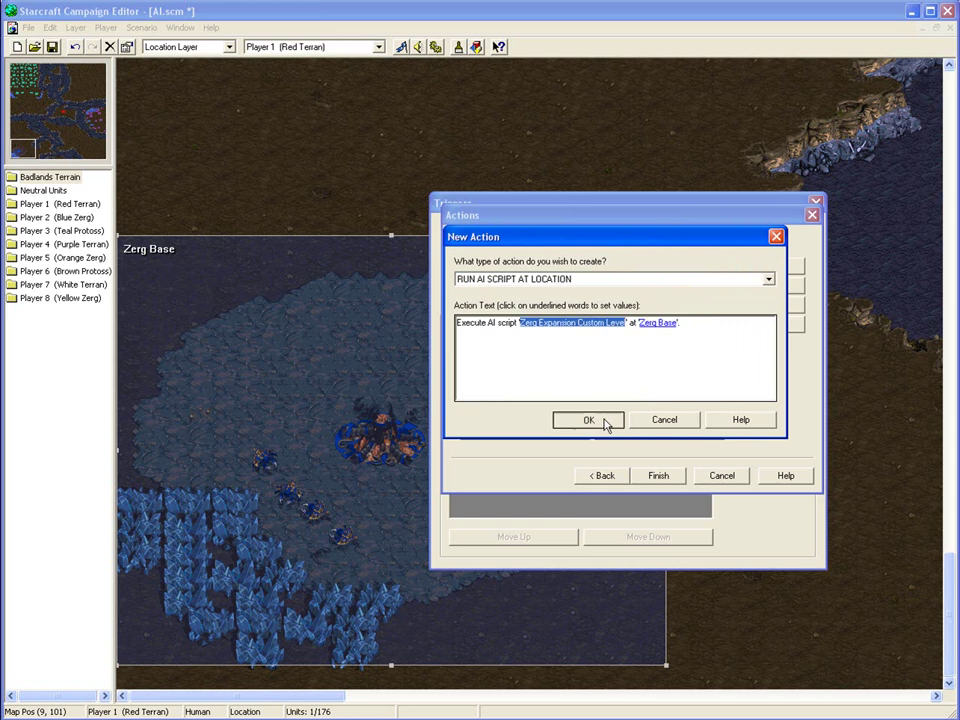
click(597, 419)
click(664, 476)
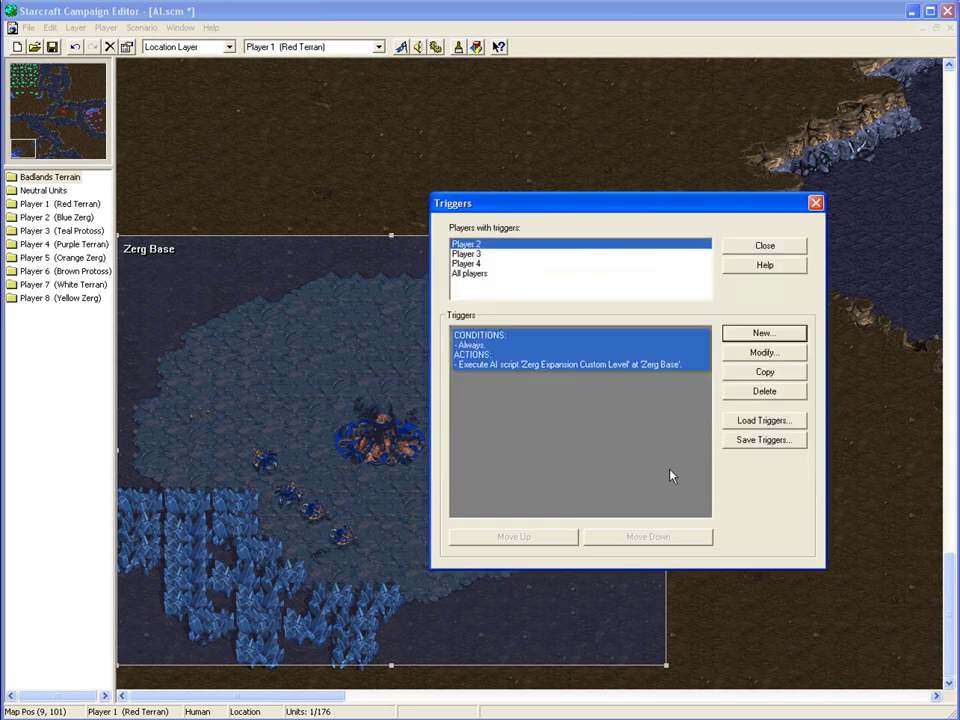
- Close the trigger list and move the map view to the dirt plateau with the red marker
click(734, 242)
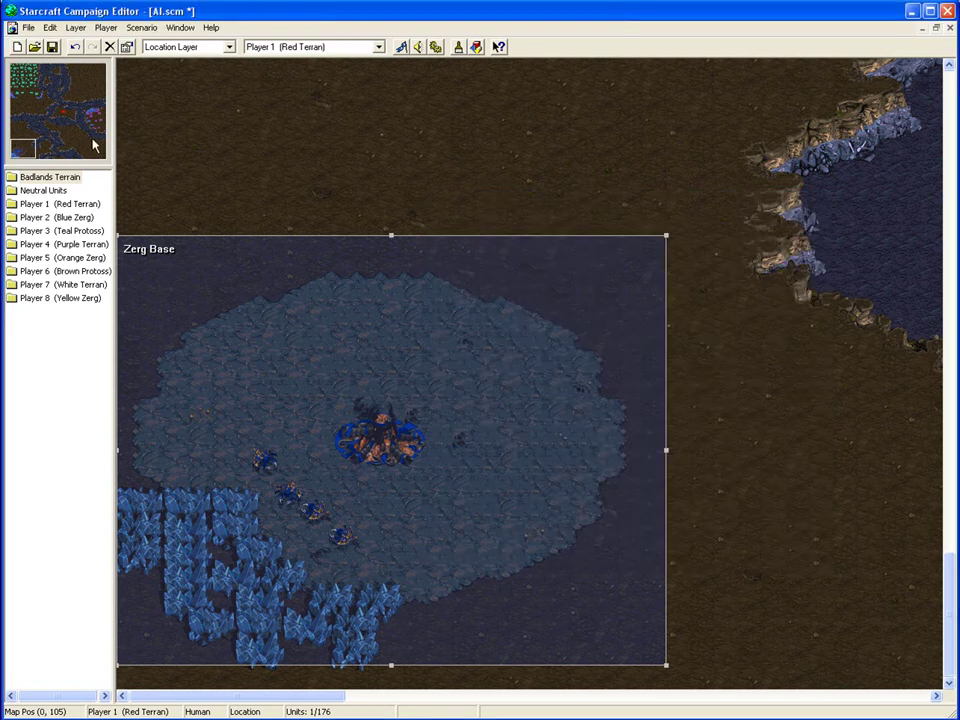
drag(91, 145, 62, 114)
click(105, 27)
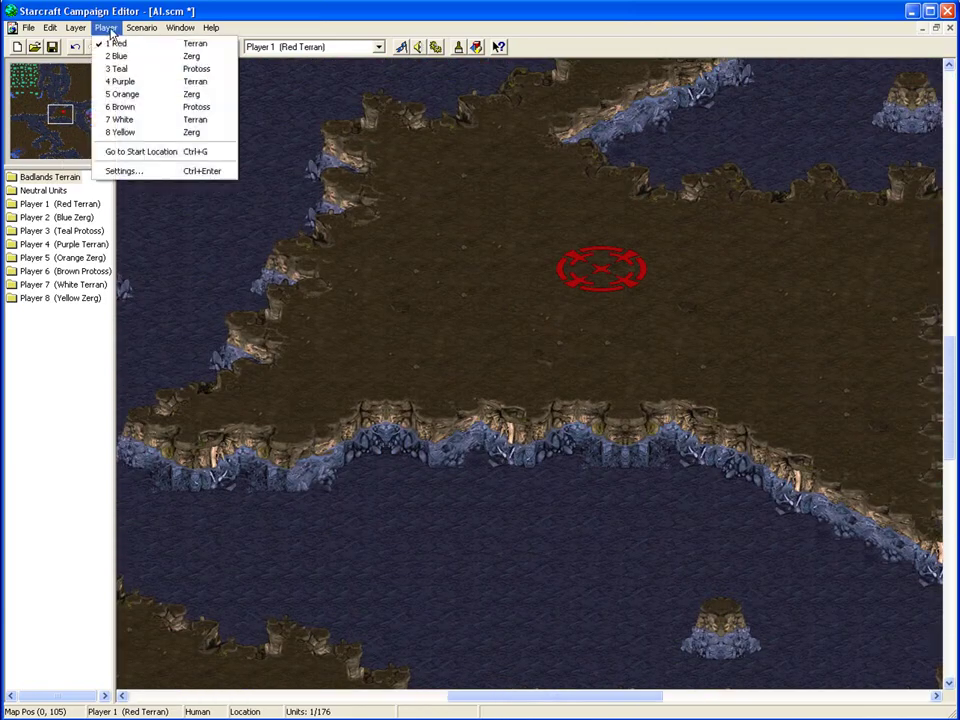
- Create a new trigger for Player 1 with an Always condition
mouse_move(211, 27)
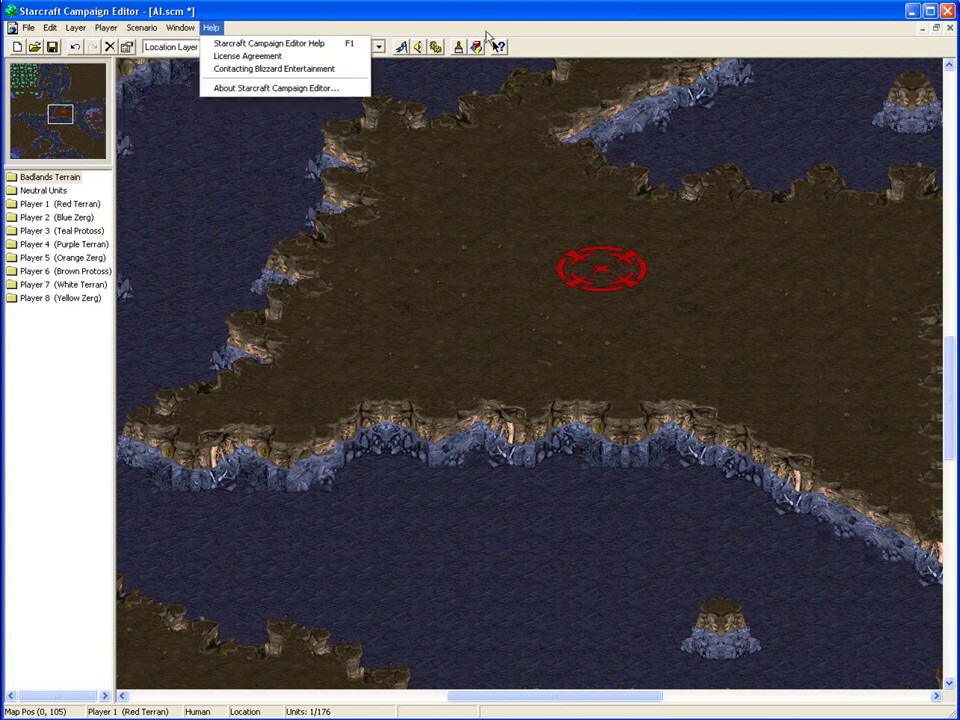
click(435, 49)
click(725, 337)
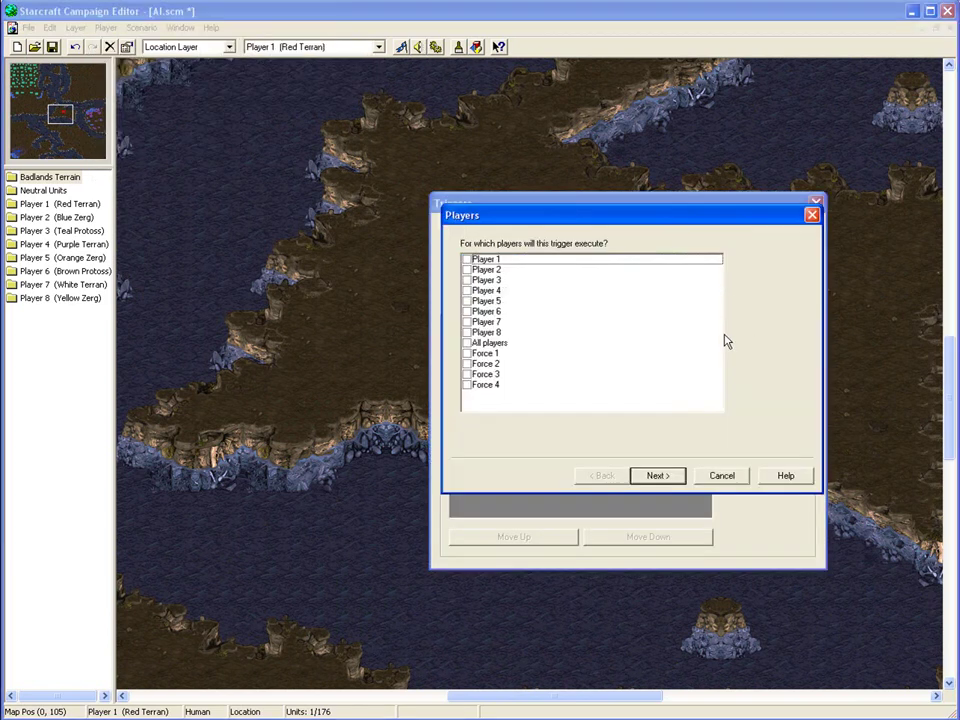
click(466, 258)
click(666, 477)
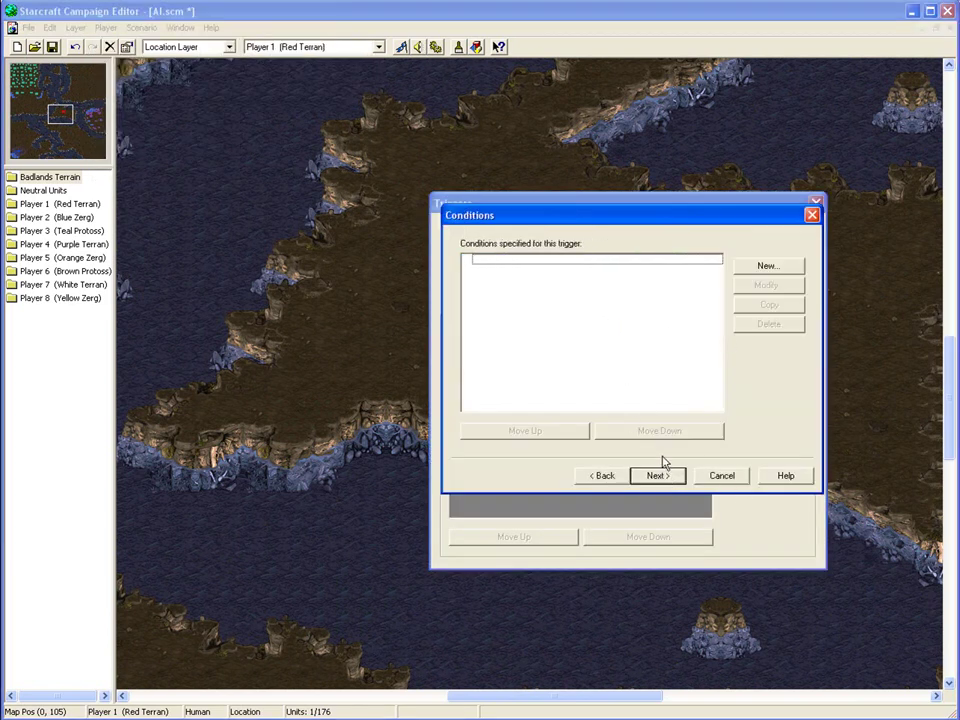
click(764, 266)
click(585, 301)
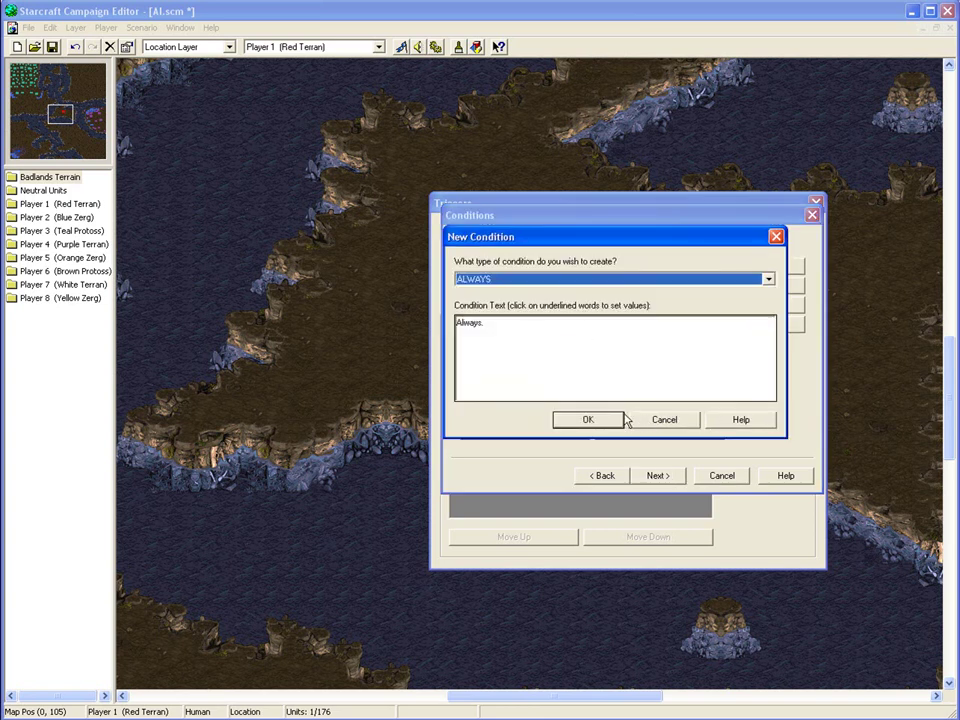
click(588, 420)
click(656, 474)
- Add a RUN AI SCRIPT action and browse its script list without changing the script
click(749, 268)
click(631, 289)
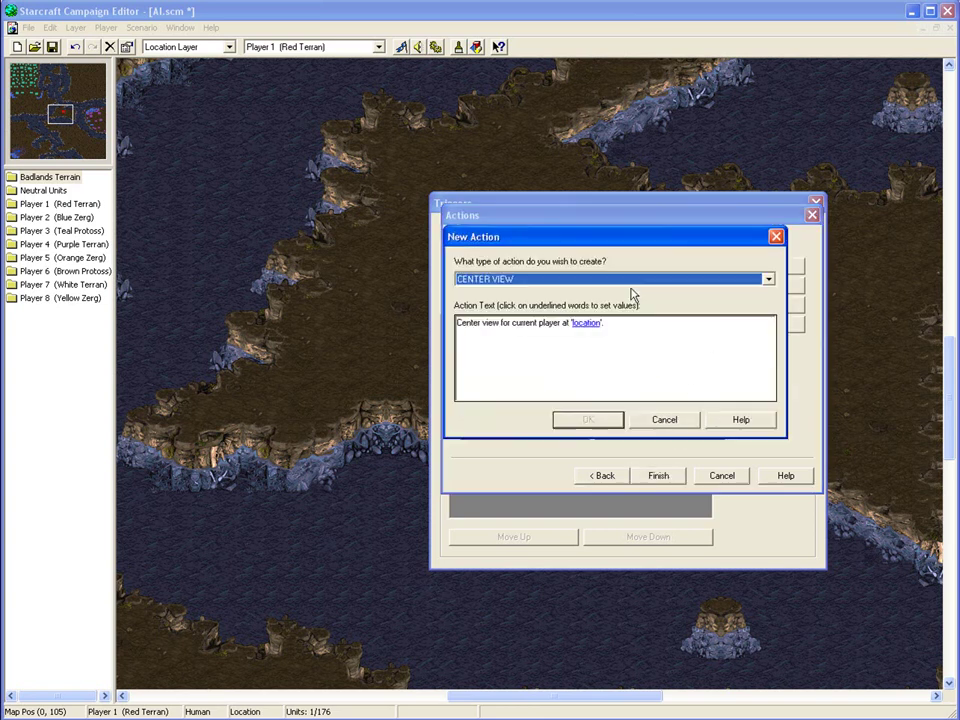
click(631, 284)
scroll(600, 388, down, 6)
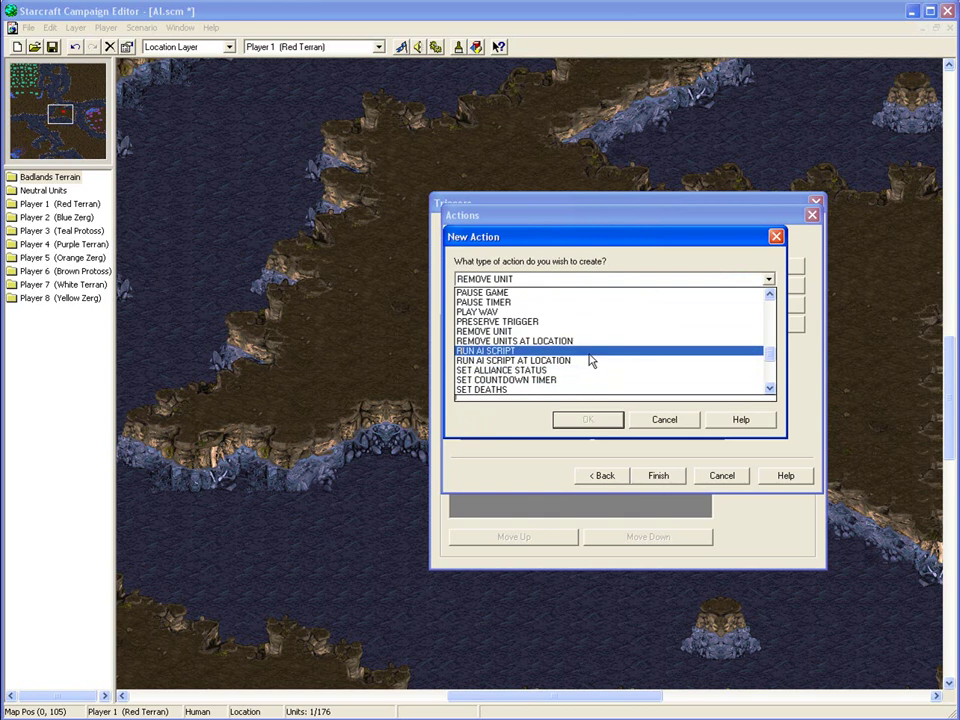
click(586, 353)
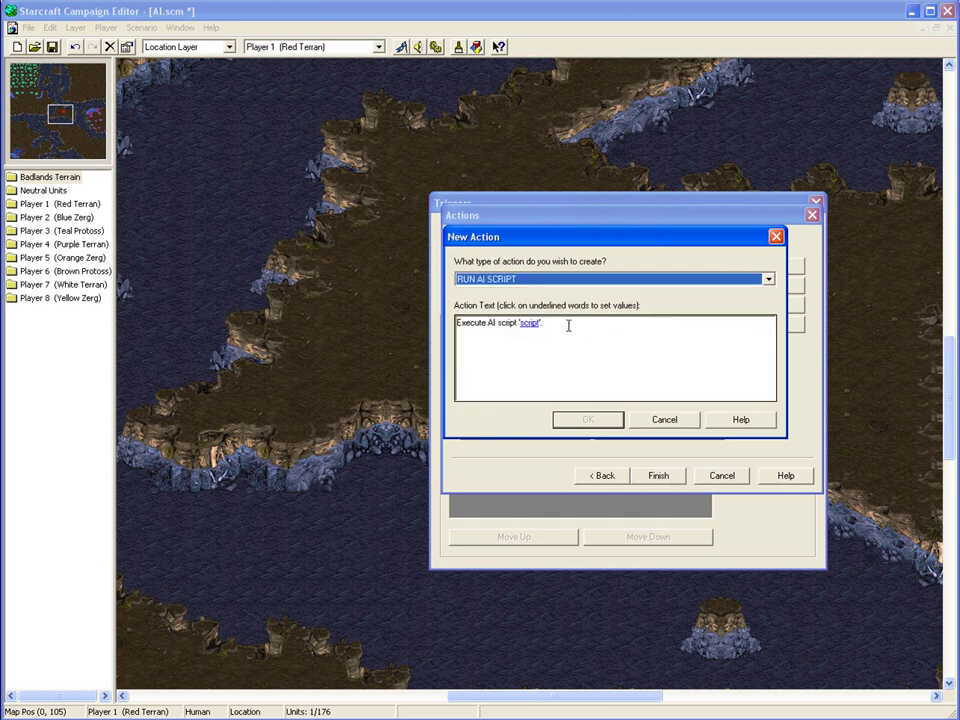
click(523, 331)
click(554, 296)
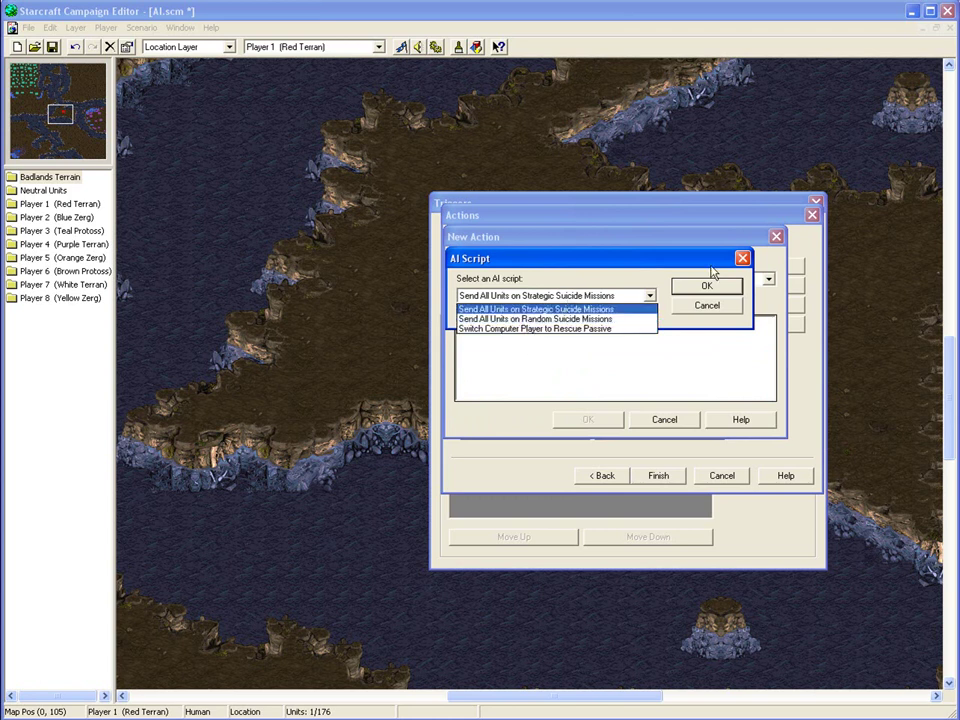
click(706, 308)
- Switch the action type to RUN AI SCRIPT AT LOCATION
click(706, 308)
click(615, 280)
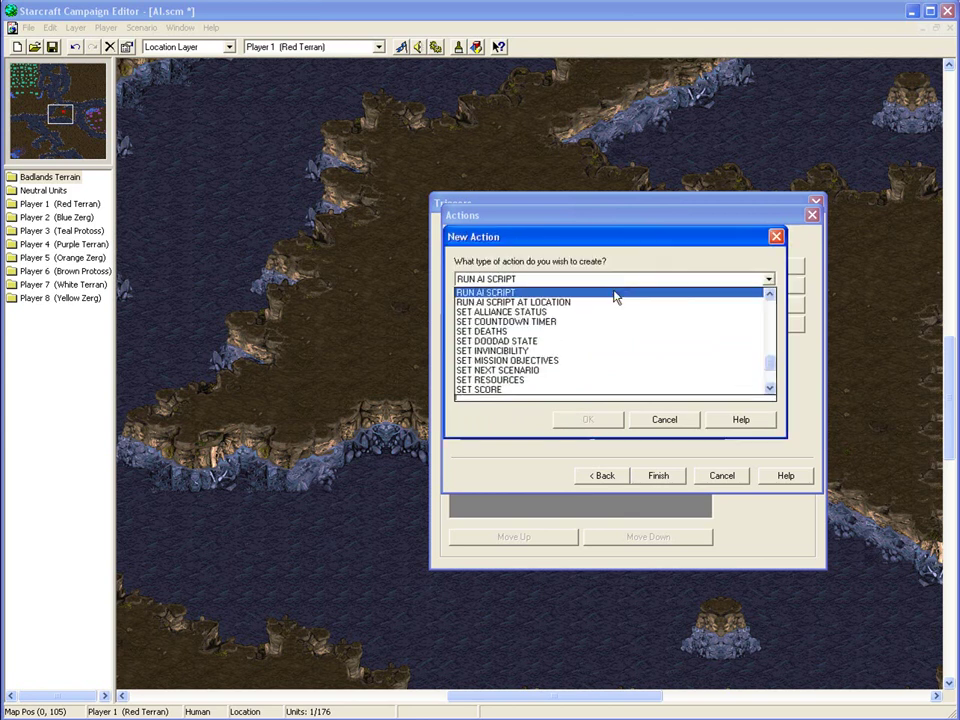
scroll(591, 337, up, 1)
click(591, 338)
click(575, 280)
scroll(563, 303, up, 2)
click(561, 311)
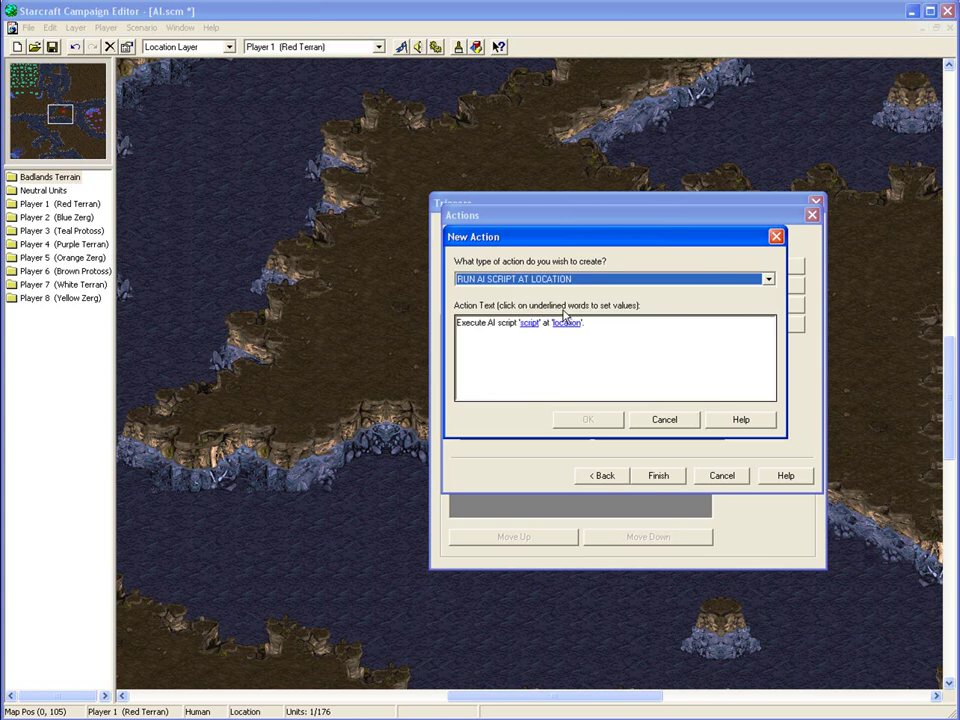
- Browse the AI script list, leaving Terran Custom Level selected
click(530, 323)
click(553, 296)
scroll(559, 330, down, 8)
scroll(570, 360, down, 2)
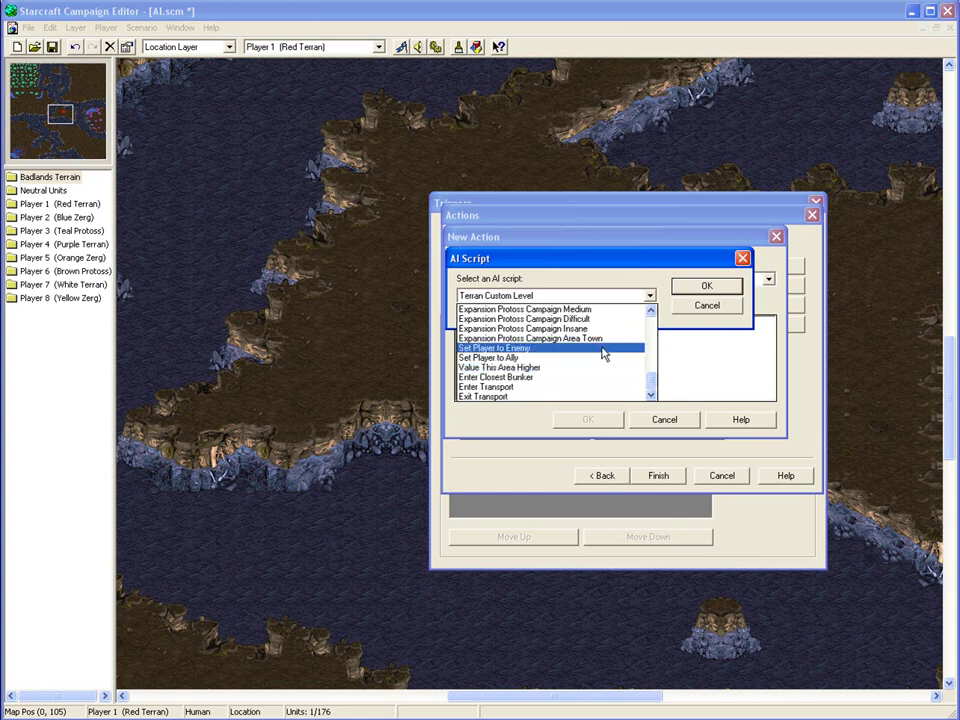
click(714, 325)
- Cancel the new action, dismiss the missing-action warning and discard the unfinished trigger
click(709, 306)
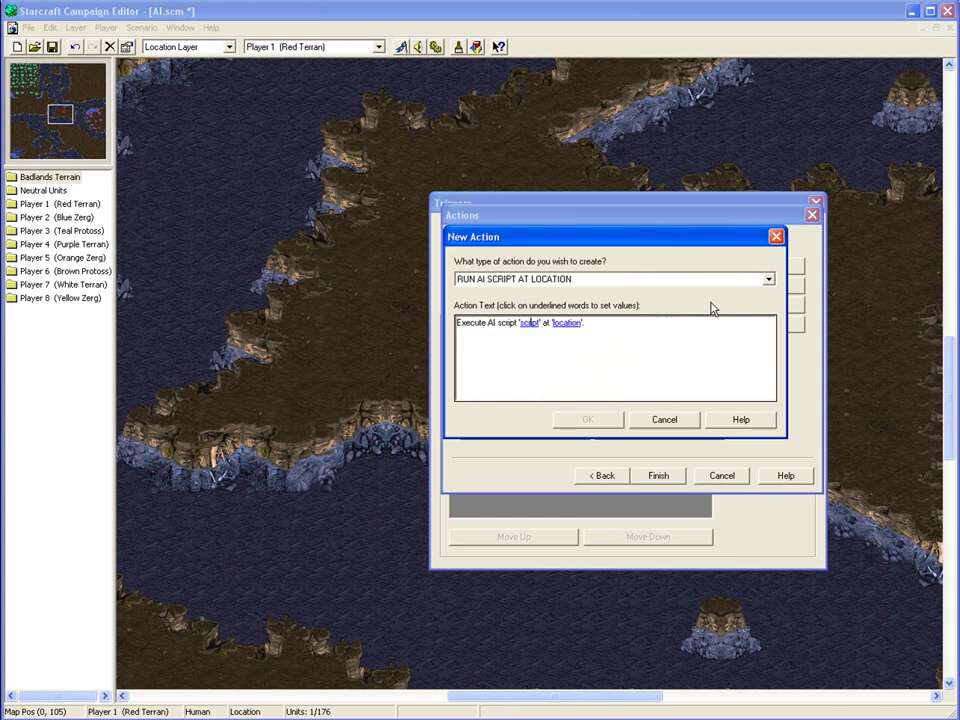
click(674, 425)
click(668, 477)
click(646, 430)
click(710, 480)
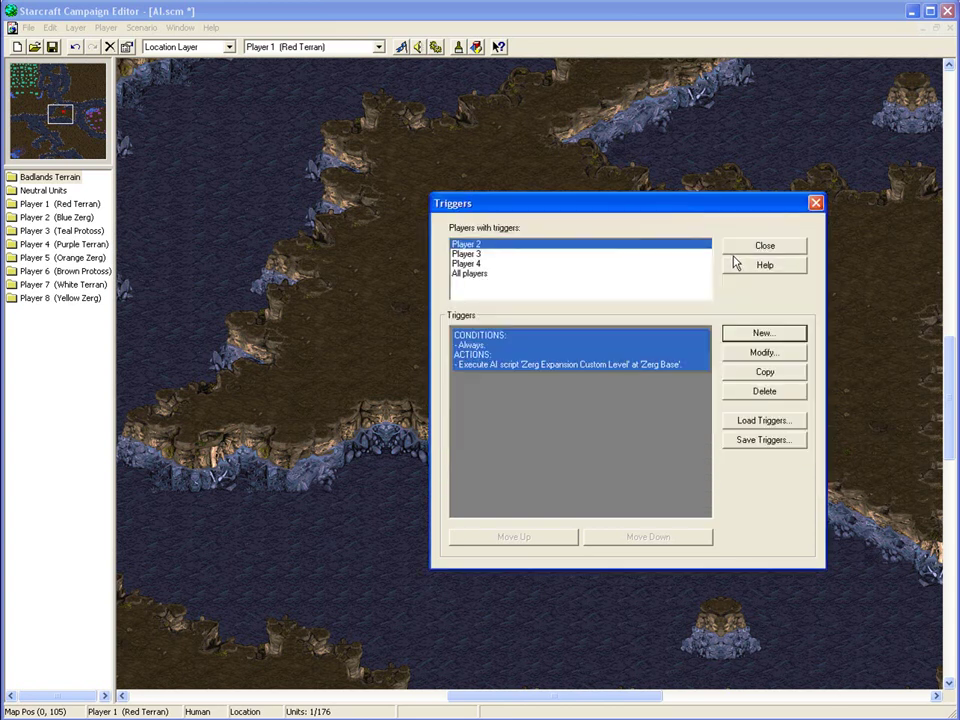